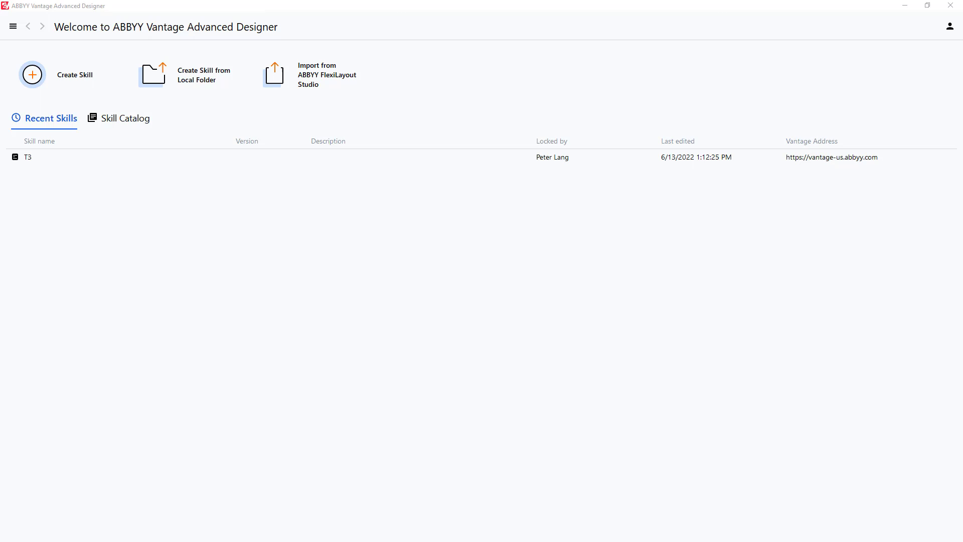
Start a new document skill and enter EOB_RG as its name
{"action": "left_click", "coordinate": [75, 78]}
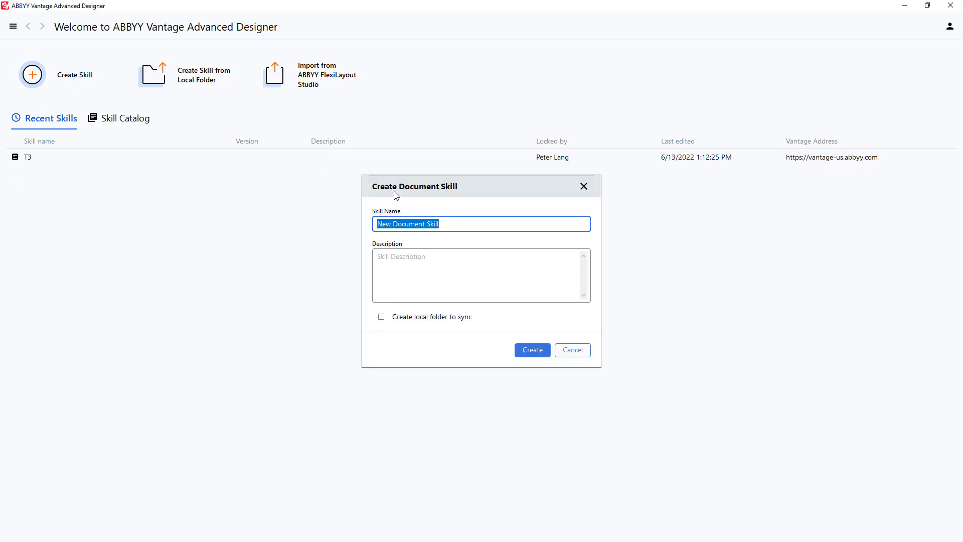
{"action": "type", "text": "EOB_RG"}
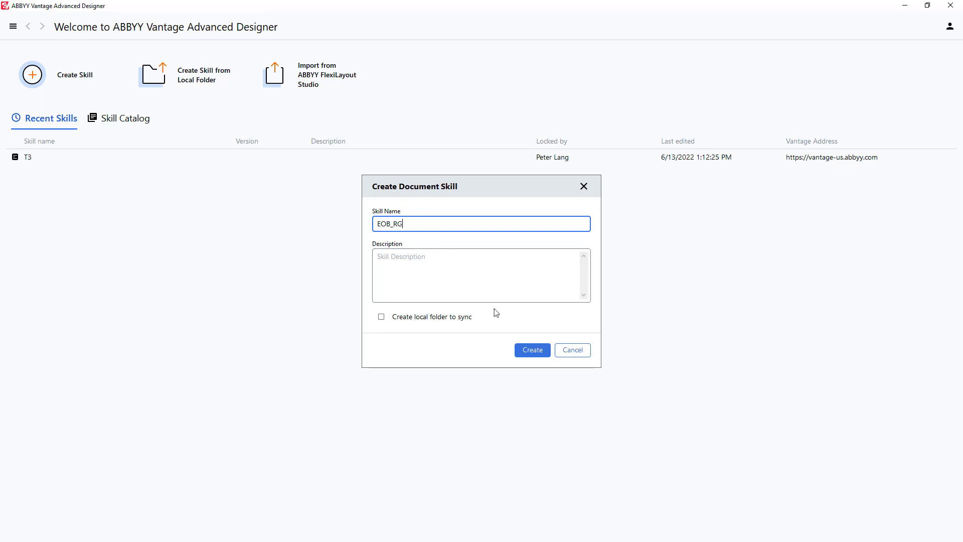
Create the EOB_RG skill, upload Healthcare_EOB_RG__.pdf into it, and preview the document
{"action": "left_click", "coordinate": [533, 349]}
{"action": "left_click", "coordinate": [543, 327]}
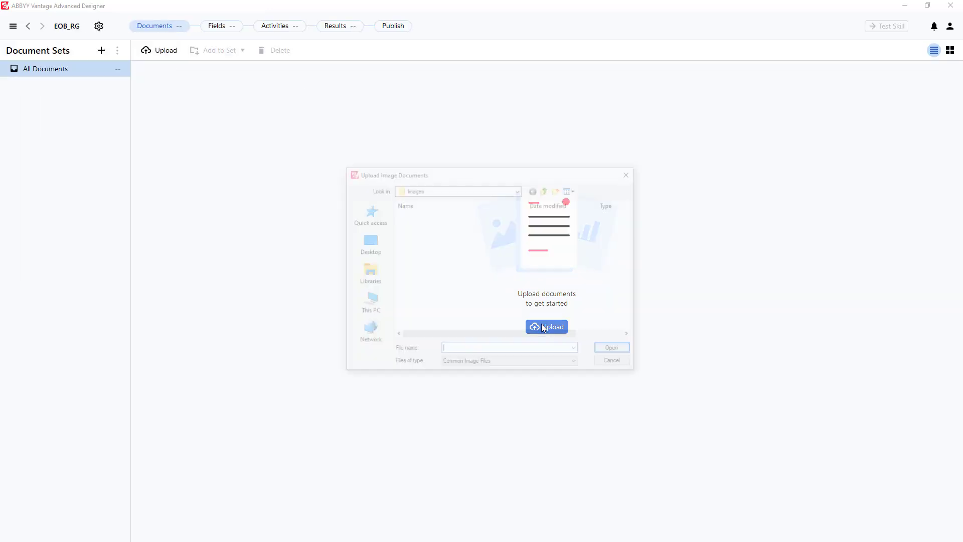
{"action": "left_click", "coordinate": [501, 224]}
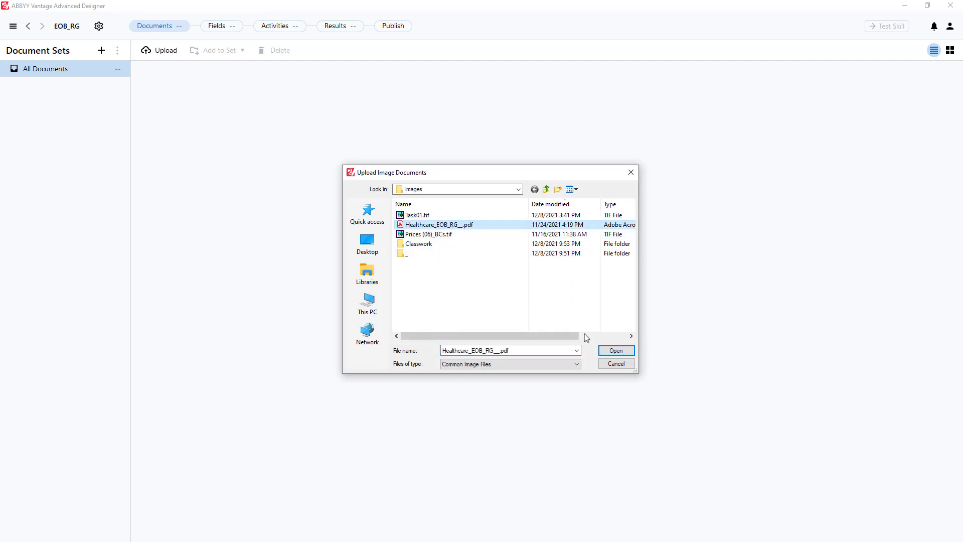
{"action": "left_click", "coordinate": [607, 351]}
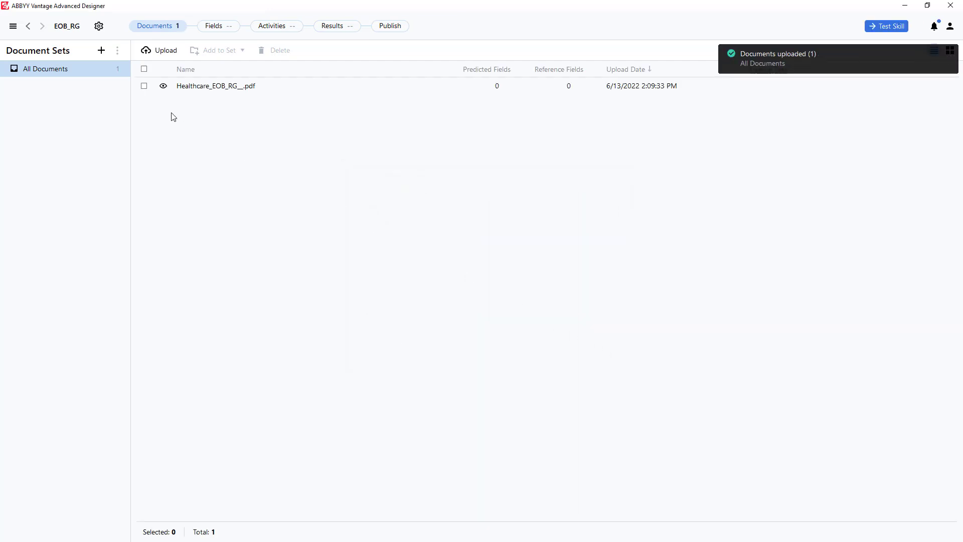
{"action": "left_click", "coordinate": [163, 87]}
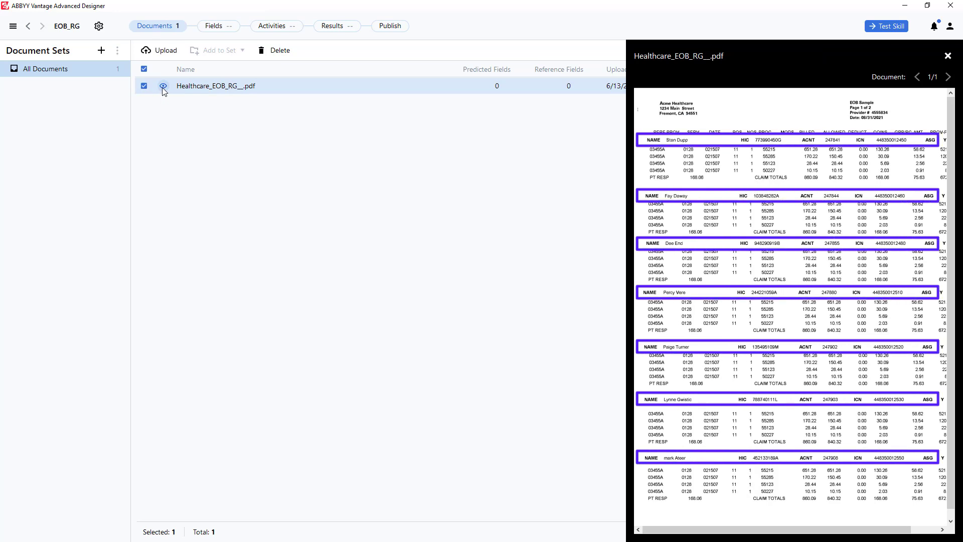
Add an Extraction Rules activity to the EOB_RG flow and open it in the Activity Editor
{"action": "left_click", "coordinate": [276, 25]}
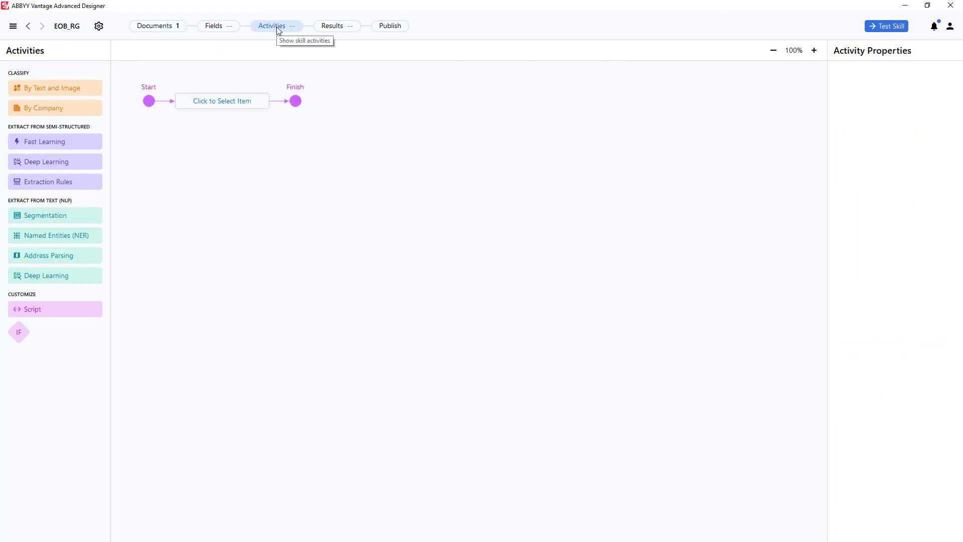
{"action": "left_click", "coordinate": [57, 182]}
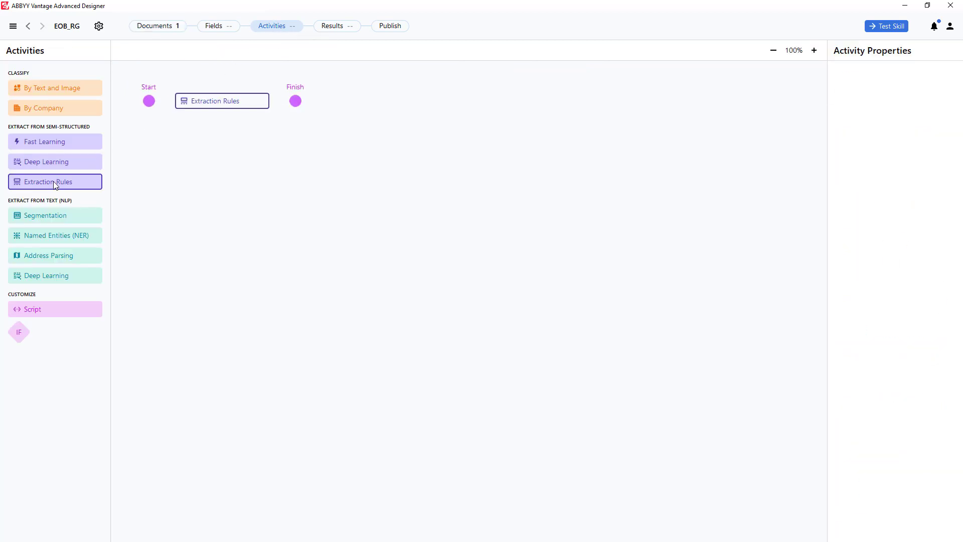
{"action": "left_click", "coordinate": [200, 107]}
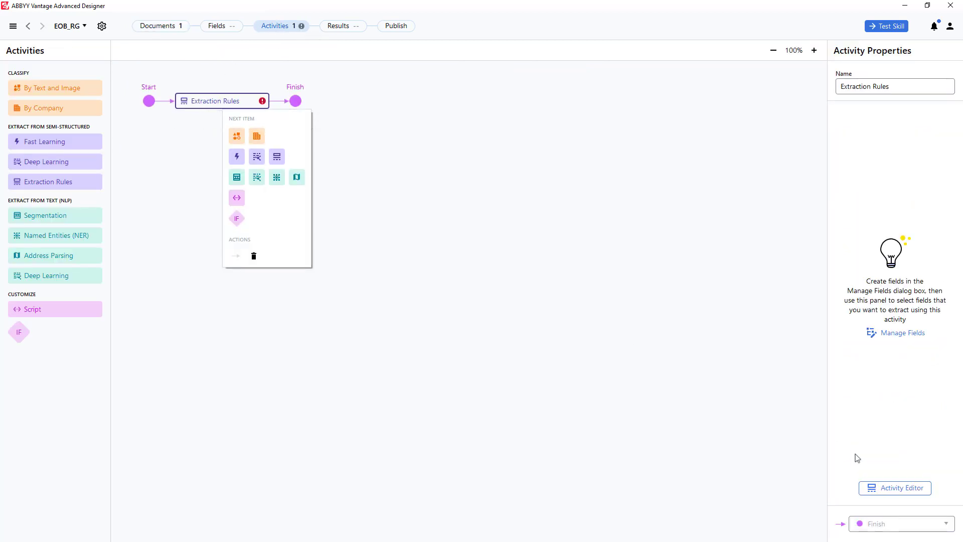
{"action": "left_click", "coordinate": [916, 488]}
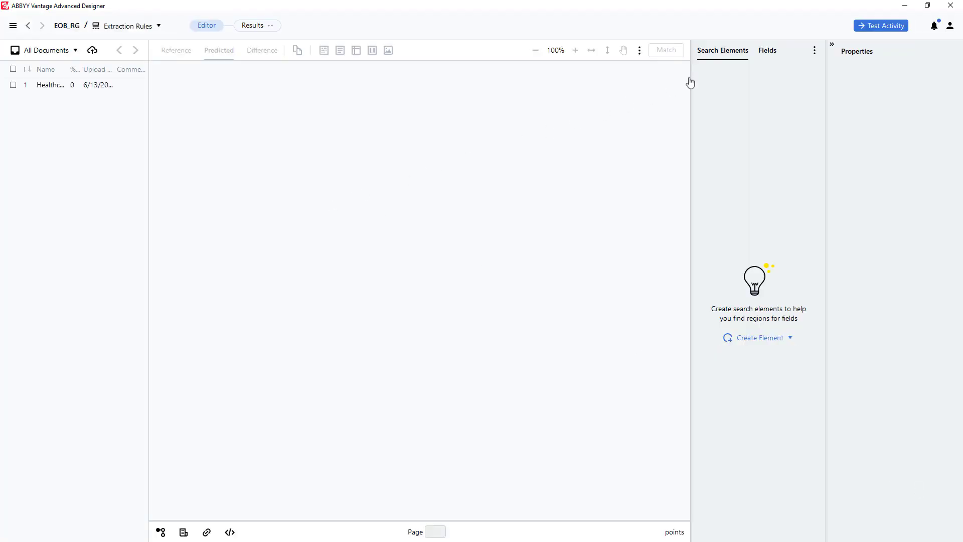
In Manage Fields, add a Date-type field named EOBDate
{"action": "left_click", "coordinate": [769, 52]}
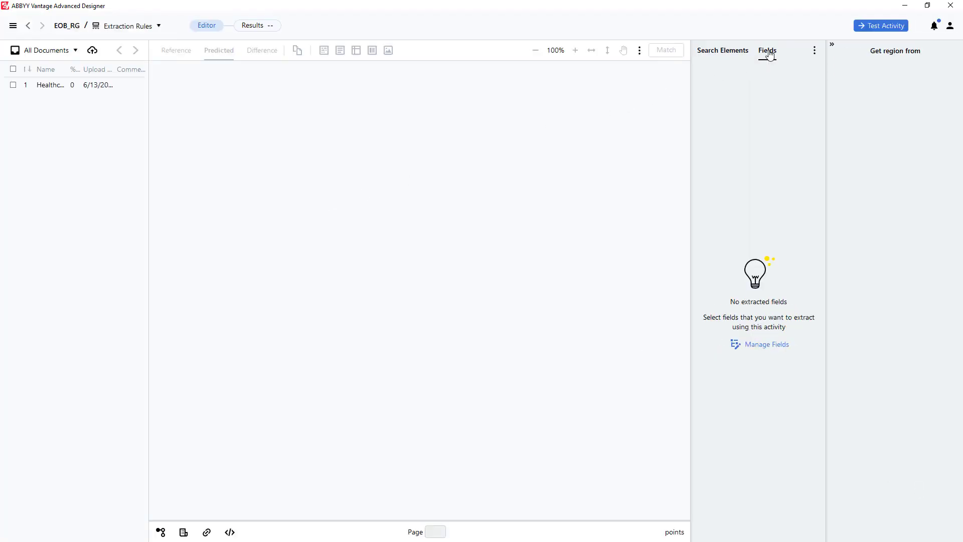
{"action": "left_click", "coordinate": [754, 348]}
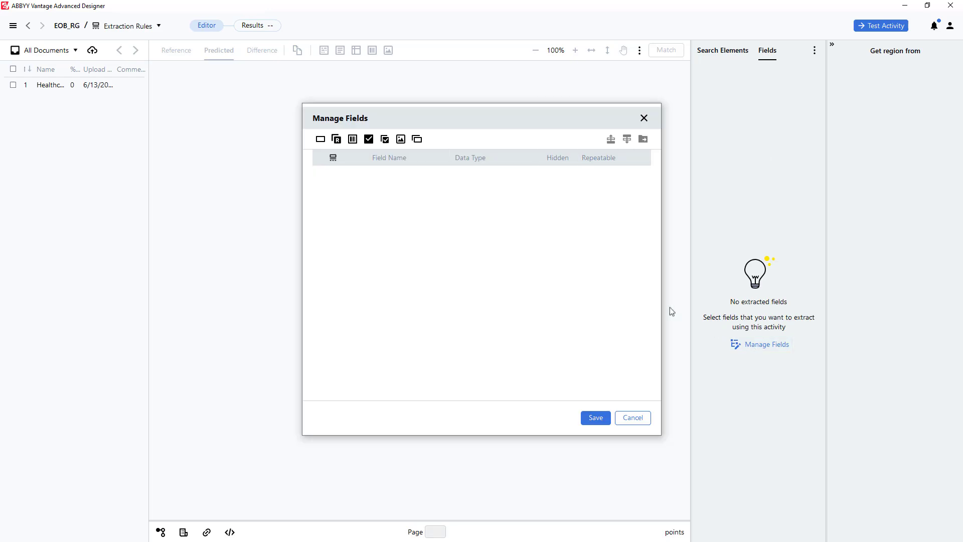
{"action": "left_click", "coordinate": [321, 140]}
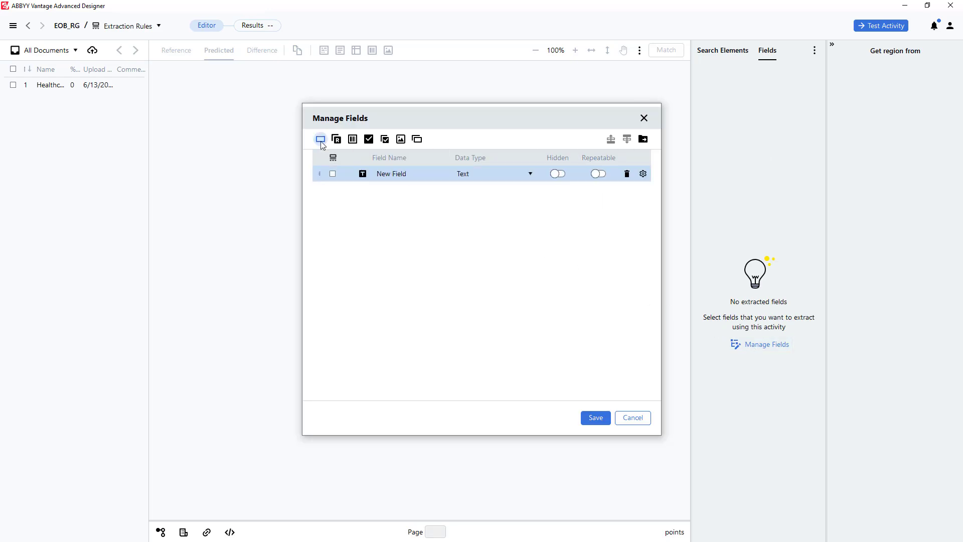
{"action": "double_click", "coordinate": [386, 176]}
{"action": "left_click", "coordinate": [521, 186]}
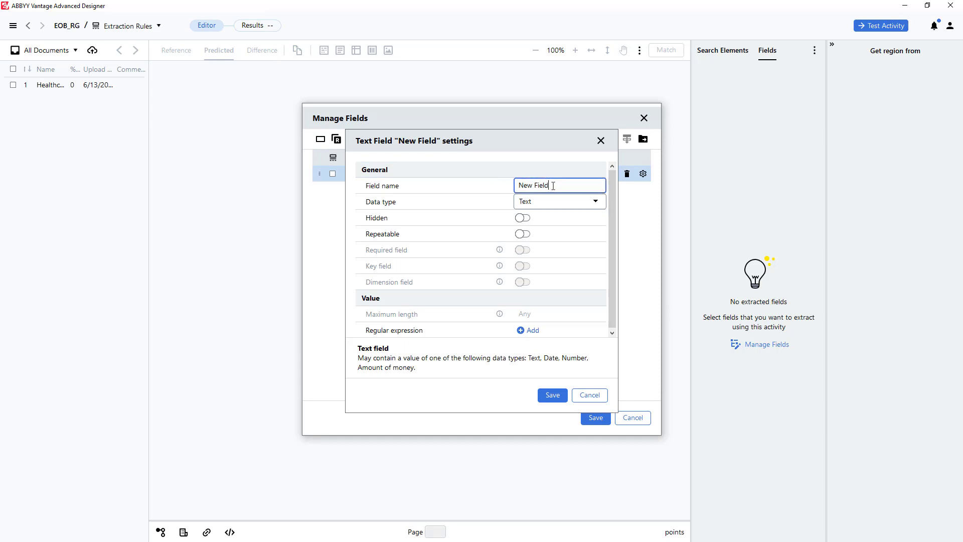
{"action": "type", "text": "EOBDate"}
{"action": "left_click", "coordinate": [544, 202]}
{"action": "left_click", "coordinate": [537, 223]}
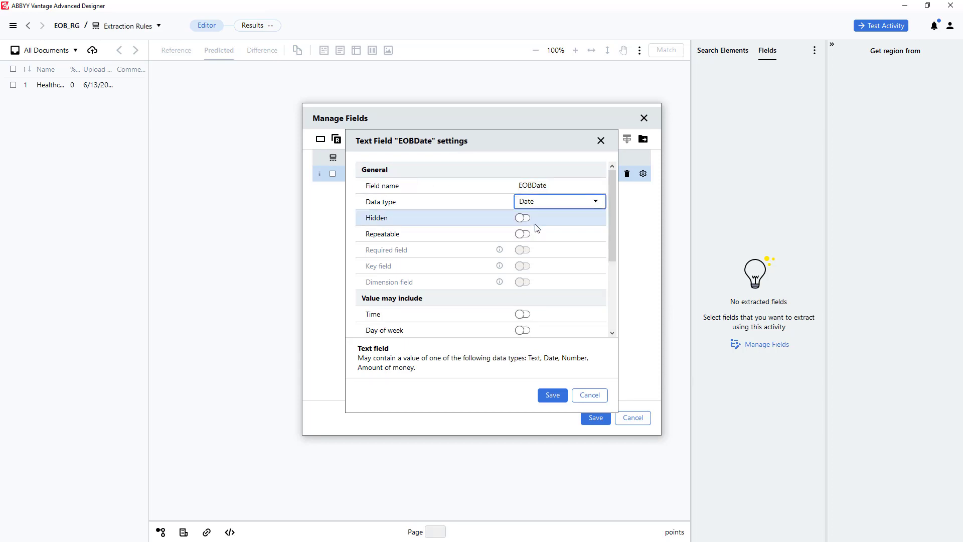
{"action": "left_click", "coordinate": [552, 396]}
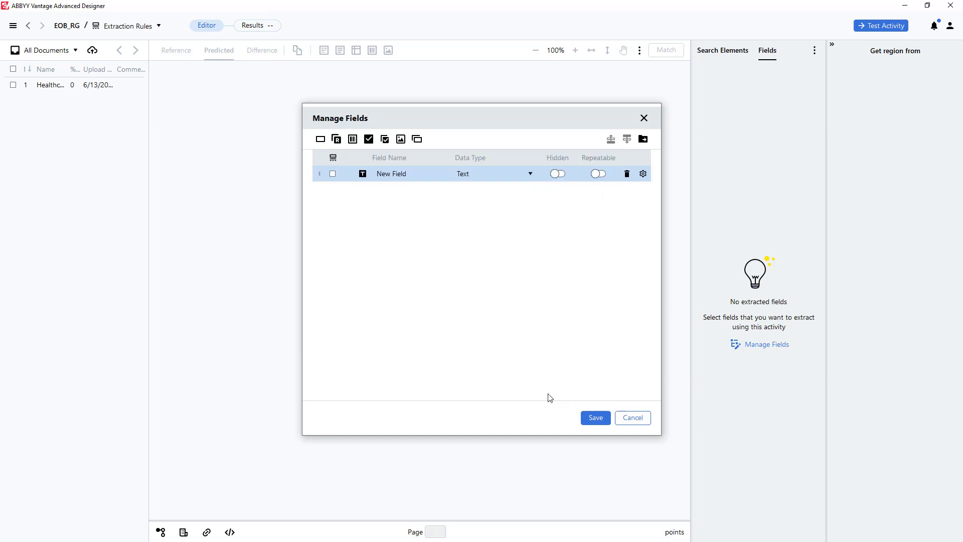
Add a second text field and select its default name for renaming
{"action": "left_click", "coordinate": [320, 139]}
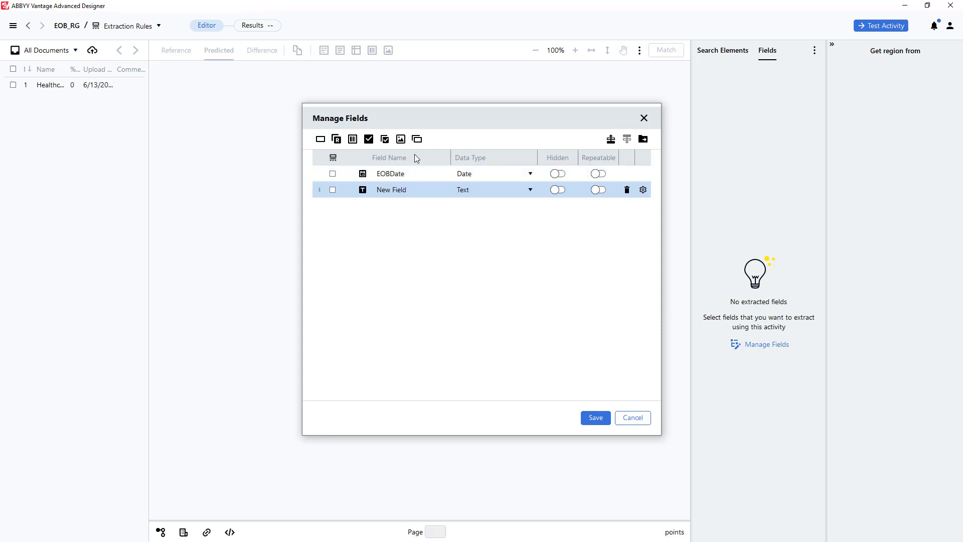
{"action": "double_click", "coordinate": [393, 195]}
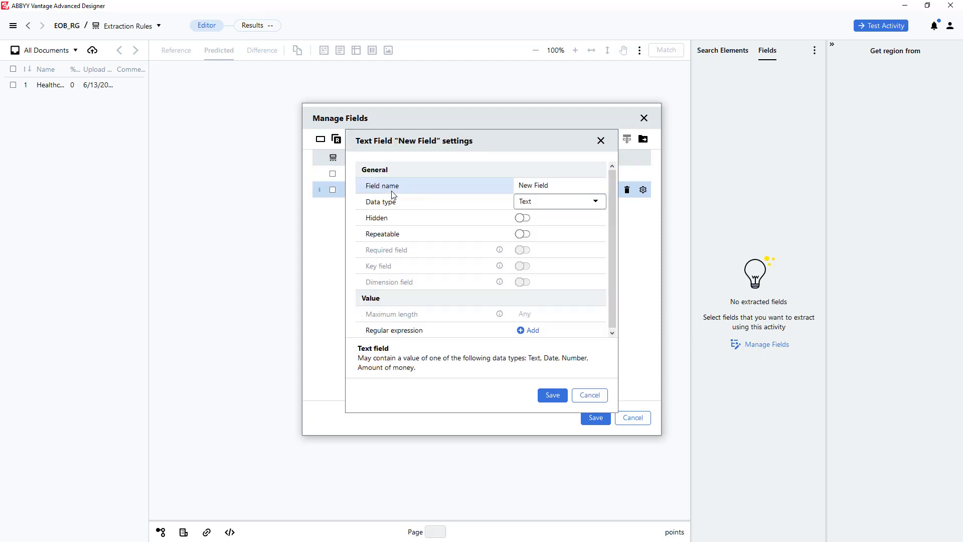
{"action": "left_click", "coordinate": [448, 187]}
Name the second field ProviderNum, then add a repeating group renamed RepeatingGroup
{"action": "type", "text": "ProviderNum"}
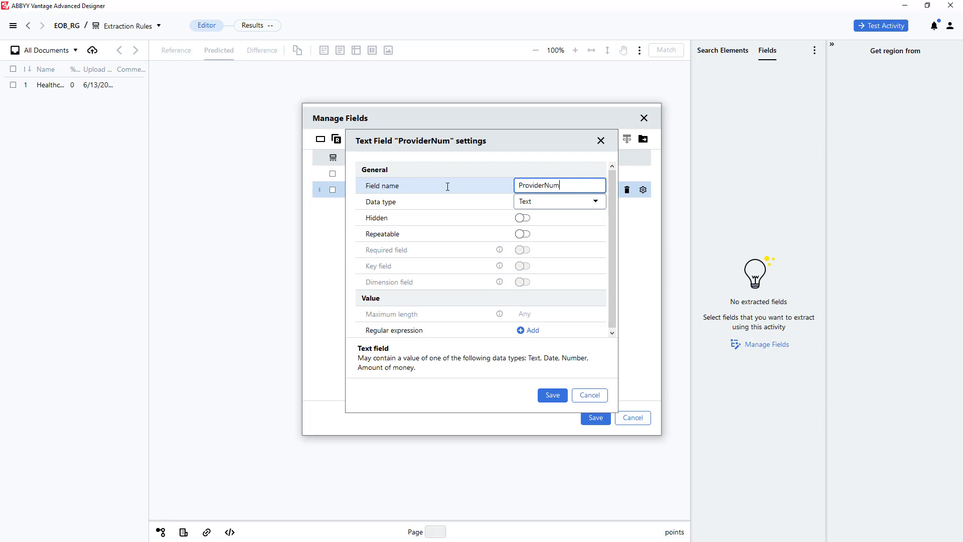
{"action": "left_click", "coordinate": [552, 394]}
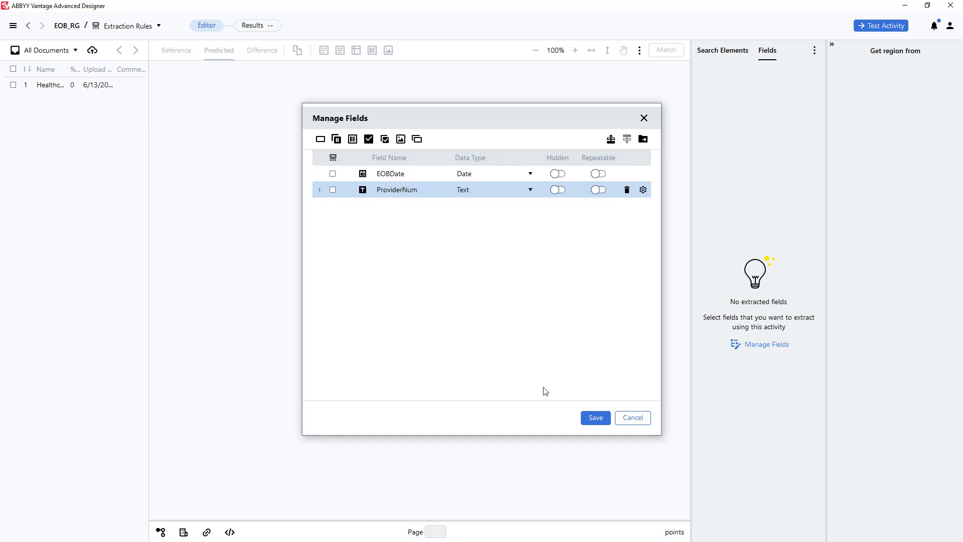
{"action": "left_click", "coordinate": [336, 138]}
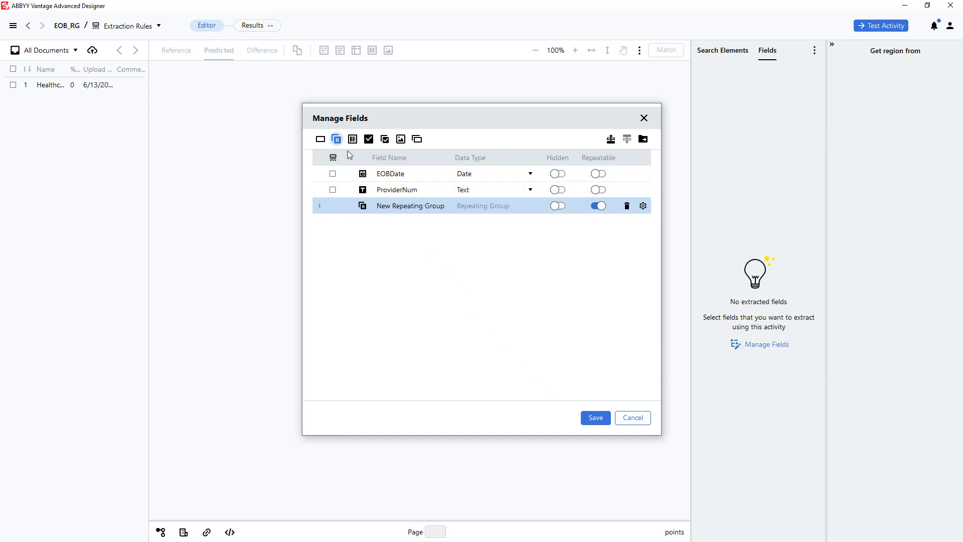
{"action": "double_click", "coordinate": [416, 212]}
{"action": "left_click", "coordinate": [538, 185]}
{"action": "left_click_drag", "start_coordinate": [534, 185], "coordinate": [492, 187]}
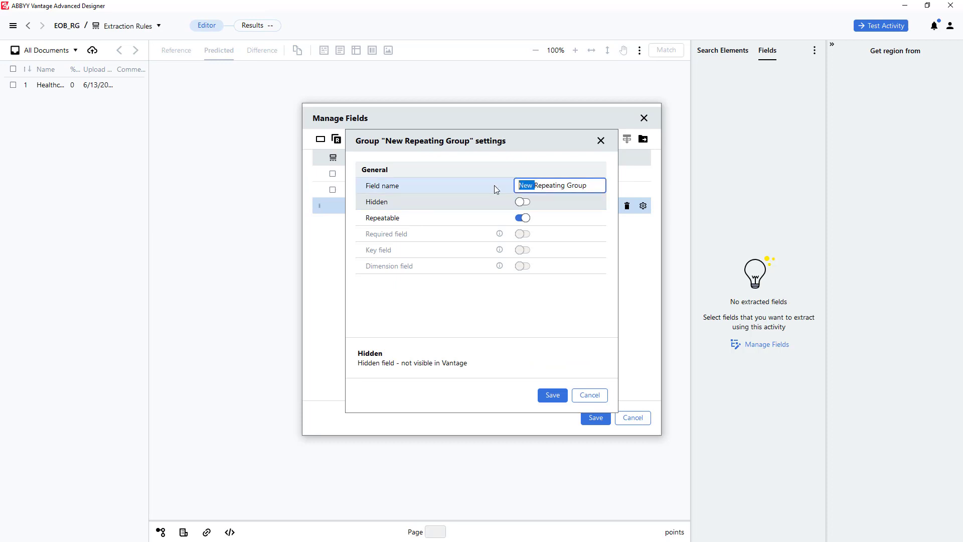
{"action": "key", "text": "BackSpace"}
{"action": "left_click", "coordinate": [554, 185]}
{"action": "key", "text": "BackSpace"}
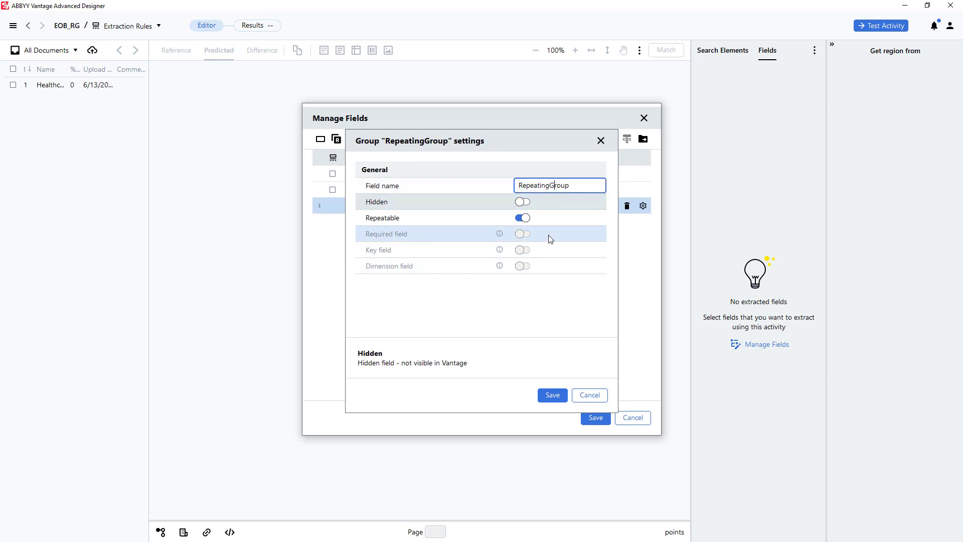
{"action": "left_click", "coordinate": [552, 395]}
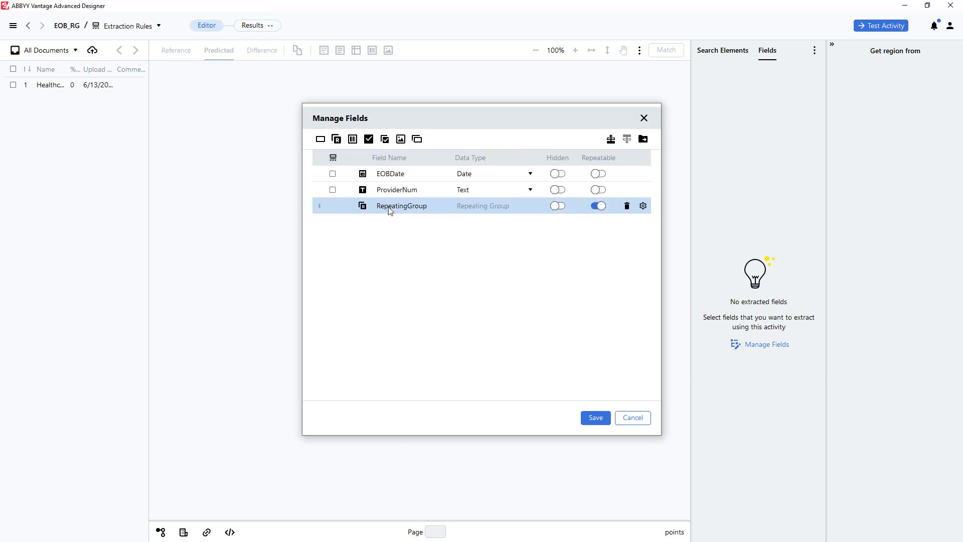
Add a child text field named Name inside RepeatingGroup
{"action": "left_click", "coordinate": [320, 139]}
{"action": "double_click", "coordinate": [398, 222]}
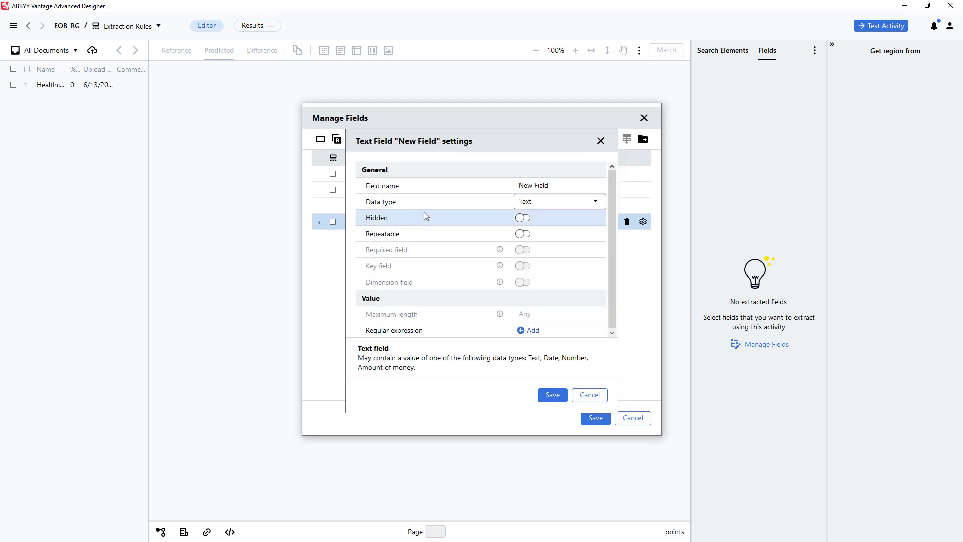
{"action": "left_click_drag", "start_coordinate": [553, 185], "coordinate": [462, 183]}
{"action": "type", "text": "Name"}
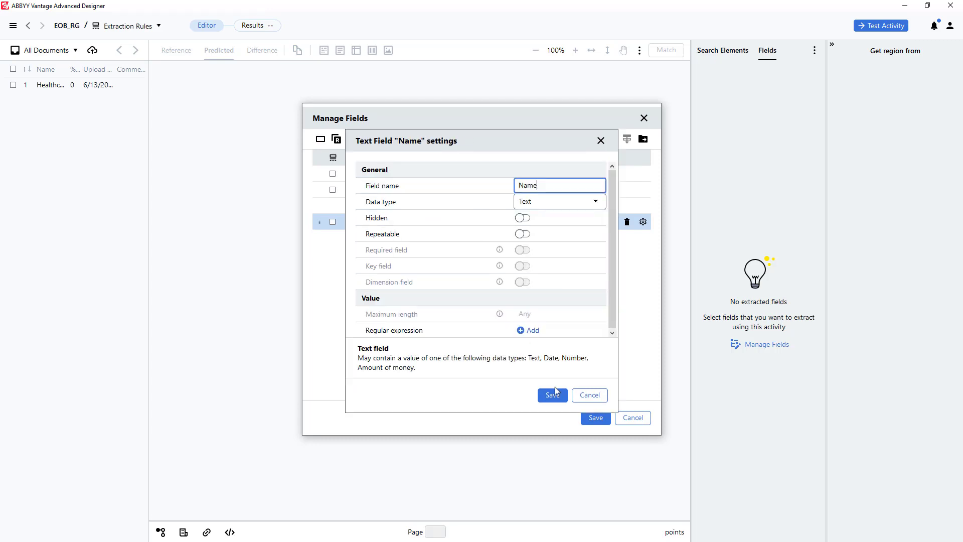
{"action": "left_click", "coordinate": [558, 398]}
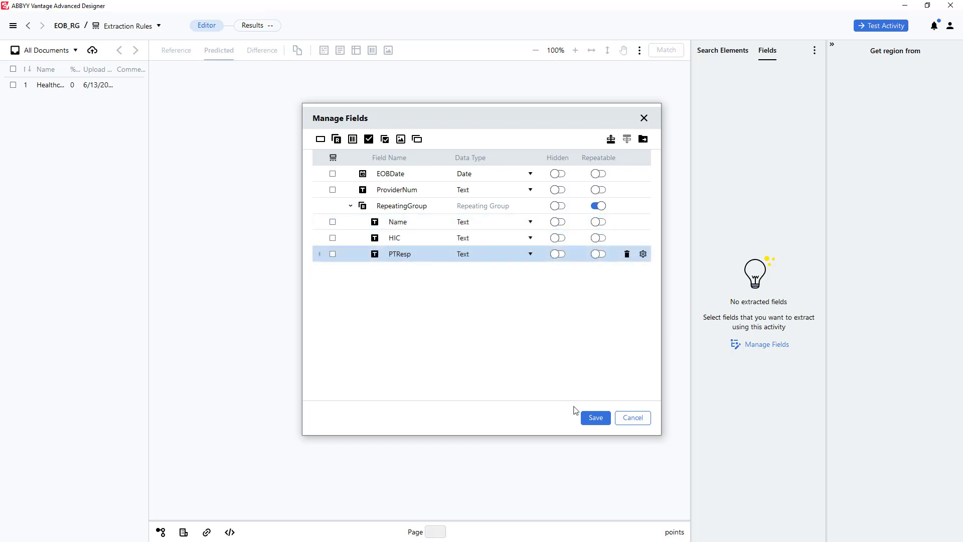
Tick EOBDate, ProviderNum and RepeatingGroup's Name, HIC and PTResp as extracted fields and save
{"action": "left_click", "coordinate": [594, 418]}
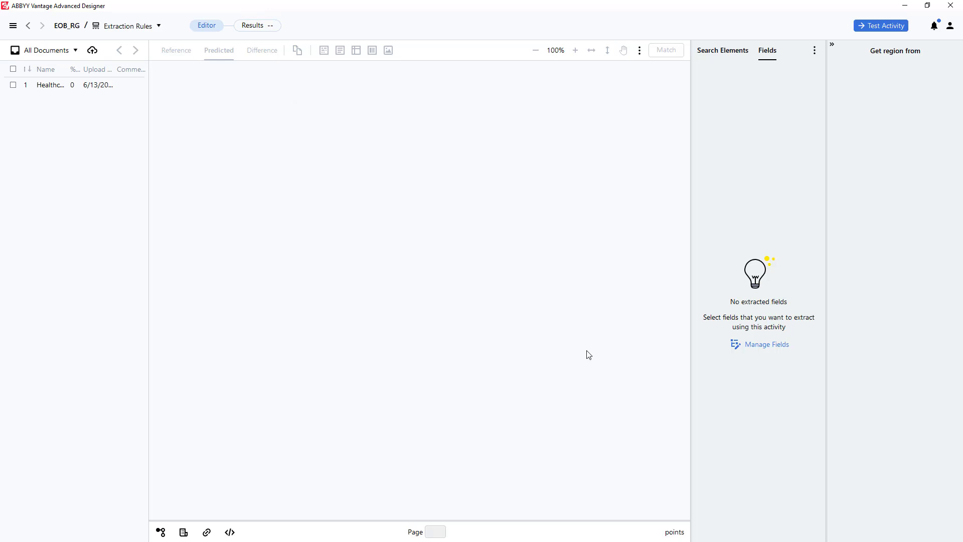
{"action": "left_click", "coordinate": [757, 344]}
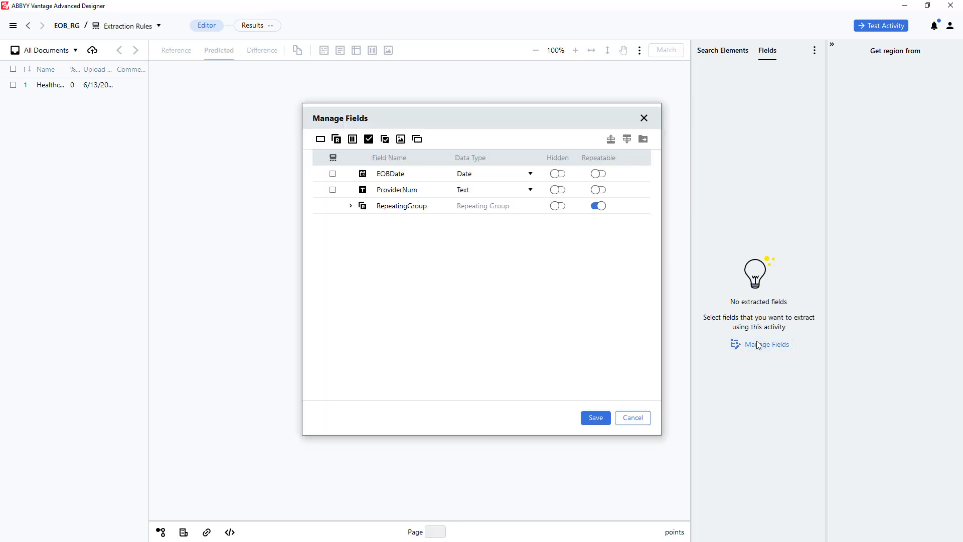
{"action": "left_click", "coordinate": [332, 174]}
{"action": "left_click", "coordinate": [332, 189]}
{"action": "left_click", "coordinate": [350, 206]}
{"action": "left_click", "coordinate": [332, 221]}
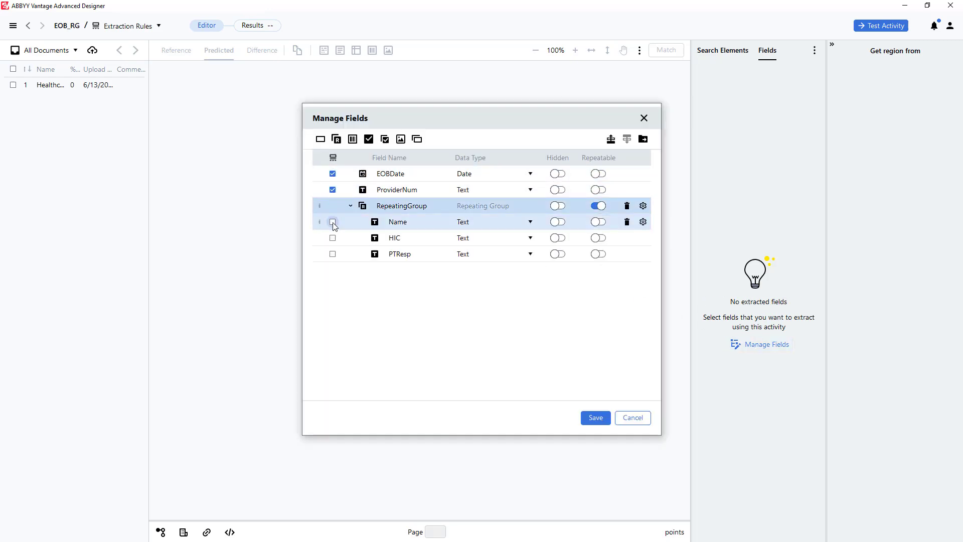
{"action": "left_click", "coordinate": [332, 238]}
{"action": "left_click", "coordinate": [332, 253]}
{"action": "left_click", "coordinate": [596, 417]}
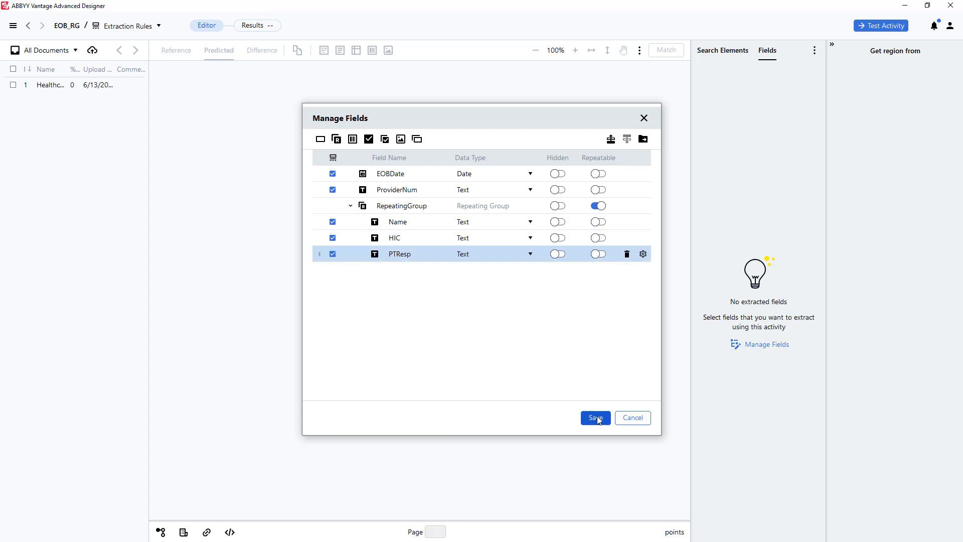
Disable the HIC, Name, RepeatingGroup, ProviderNum and EOBDate fields, then show Search Elements
{"action": "left_click", "coordinate": [697, 119]}
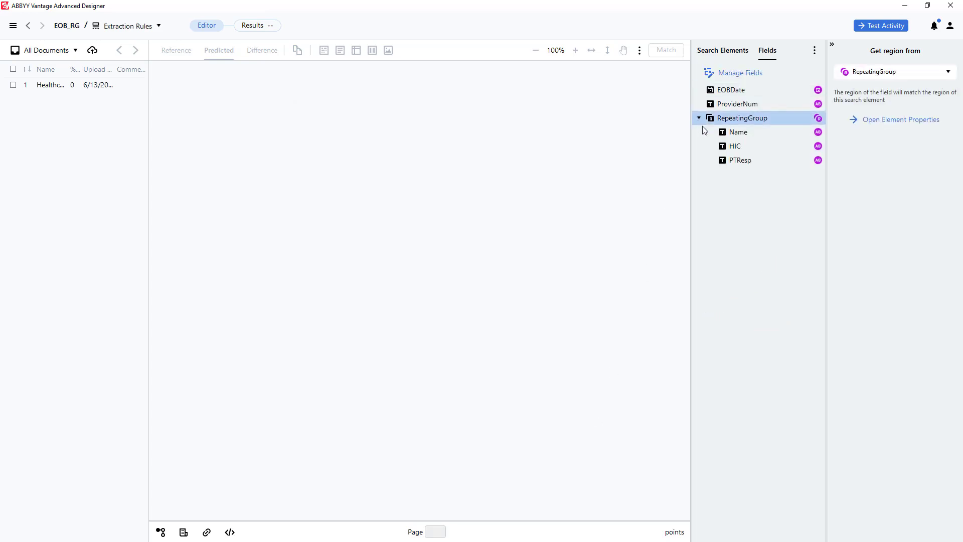
{"action": "right_click", "coordinate": [732, 163]}
{"action": "right_click", "coordinate": [730, 147]}
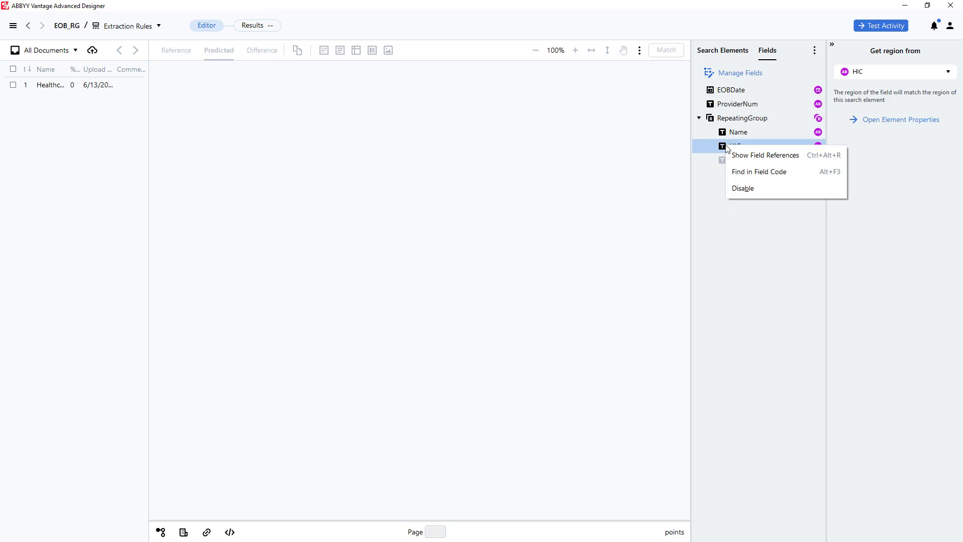
{"action": "left_click", "coordinate": [745, 188]}
{"action": "right_click", "coordinate": [729, 133]}
{"action": "left_click", "coordinate": [746, 176]}
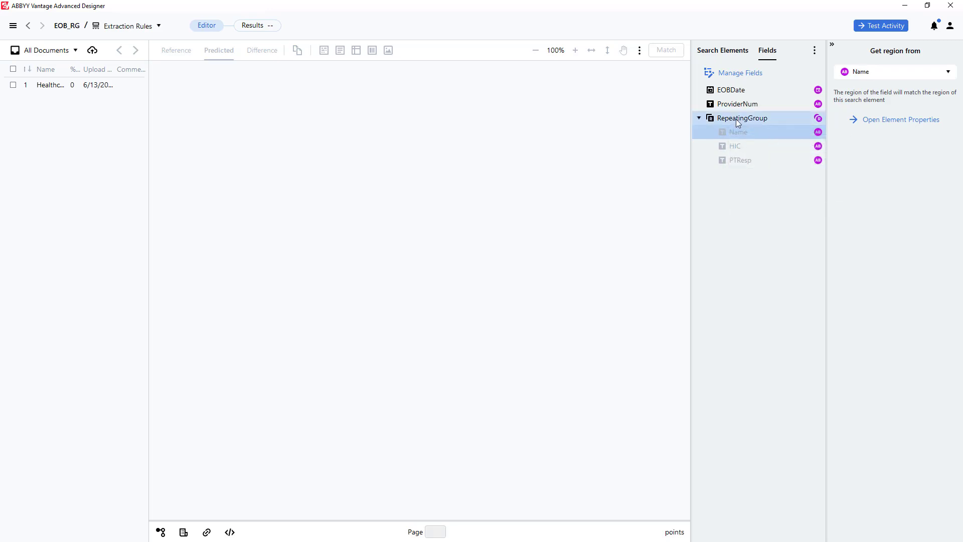
{"action": "right_click", "coordinate": [733, 118]}
{"action": "left_click", "coordinate": [757, 163]}
{"action": "right_click", "coordinate": [732, 104]}
{"action": "left_click", "coordinate": [751, 150]}
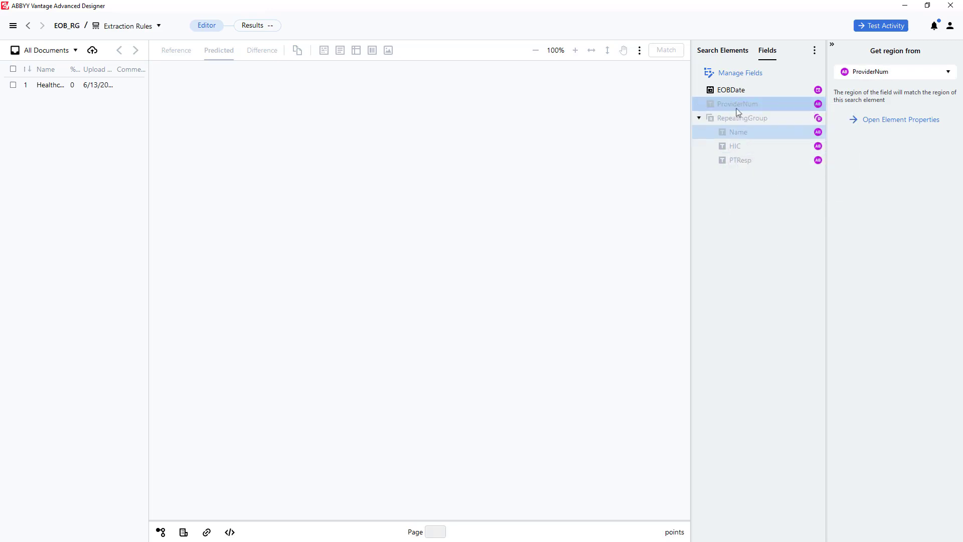
{"action": "right_click", "coordinate": [733, 91]}
{"action": "left_click", "coordinate": [748, 132]}
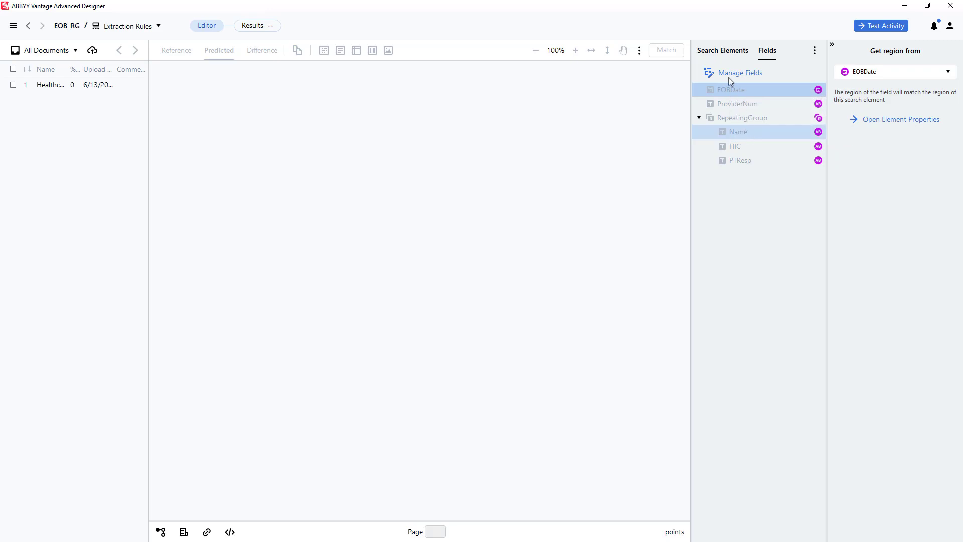
{"action": "left_click", "coordinate": [721, 51]}
Set the EOBDate search element's date order to month, day, year
{"action": "left_click", "coordinate": [721, 91]}
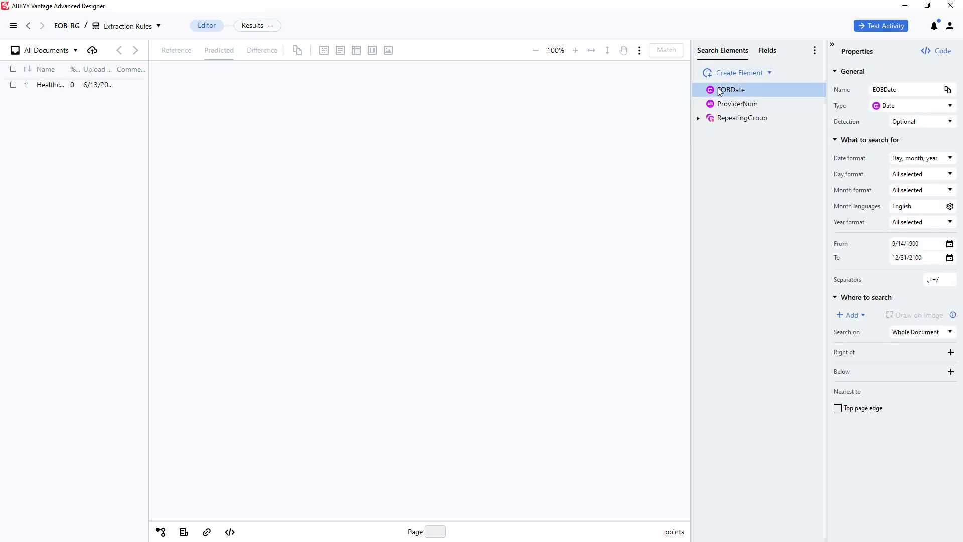
{"action": "double_click", "coordinate": [713, 93]}
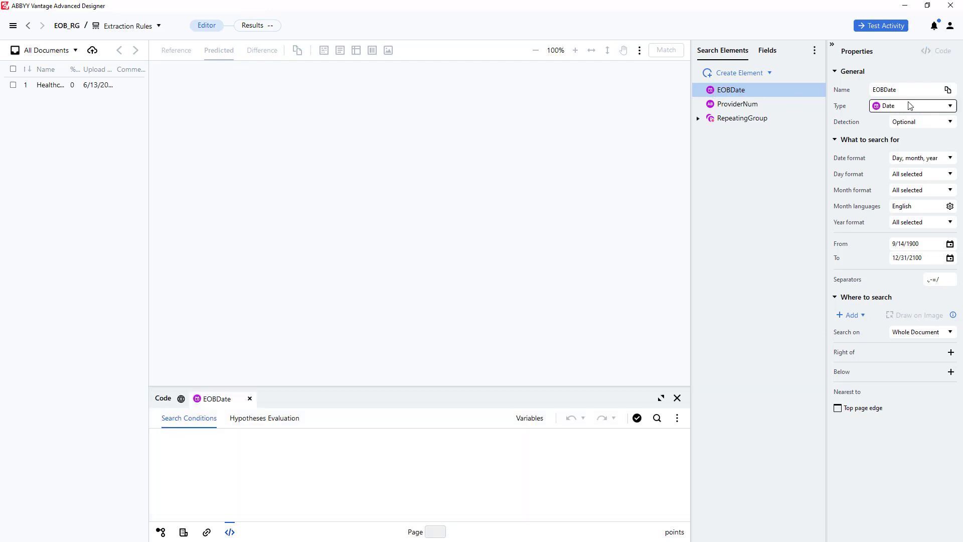
{"action": "left_click", "coordinate": [936, 159]}
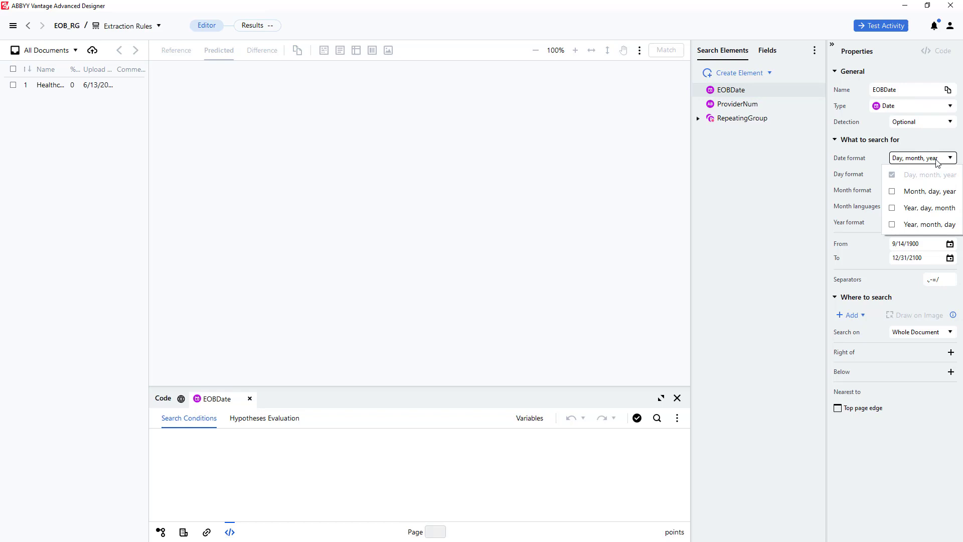
{"action": "left_click", "coordinate": [929, 191]}
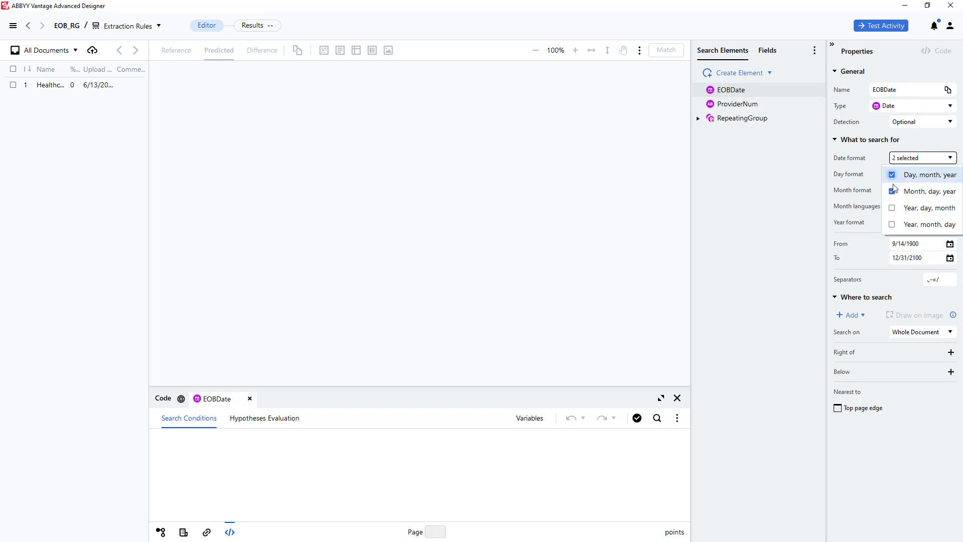
{"action": "left_click", "coordinate": [856, 178]}
Require two-digit day and month and a four-digit year, then open the sample document
{"action": "left_click", "coordinate": [922, 174]}
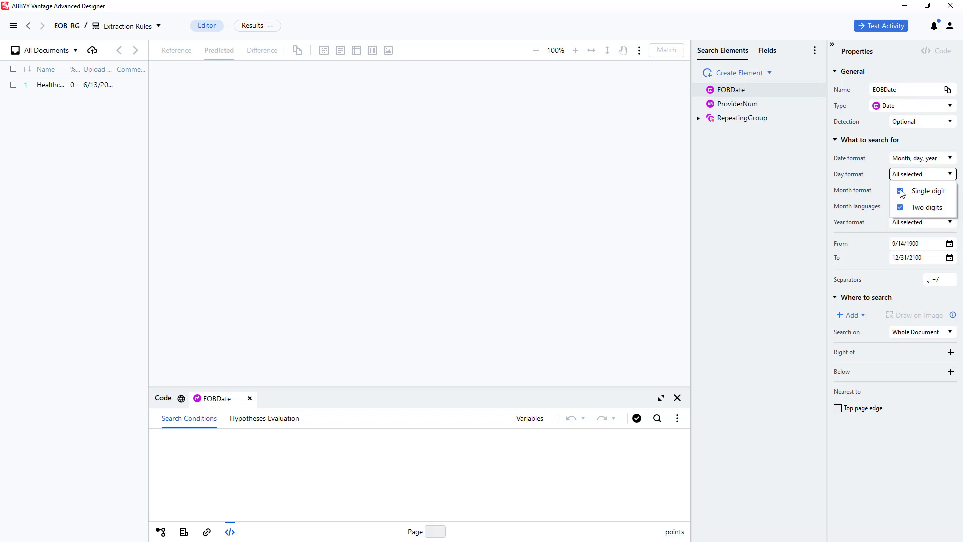
{"action": "left_click", "coordinate": [900, 191]}
{"action": "left_click", "coordinate": [900, 192]}
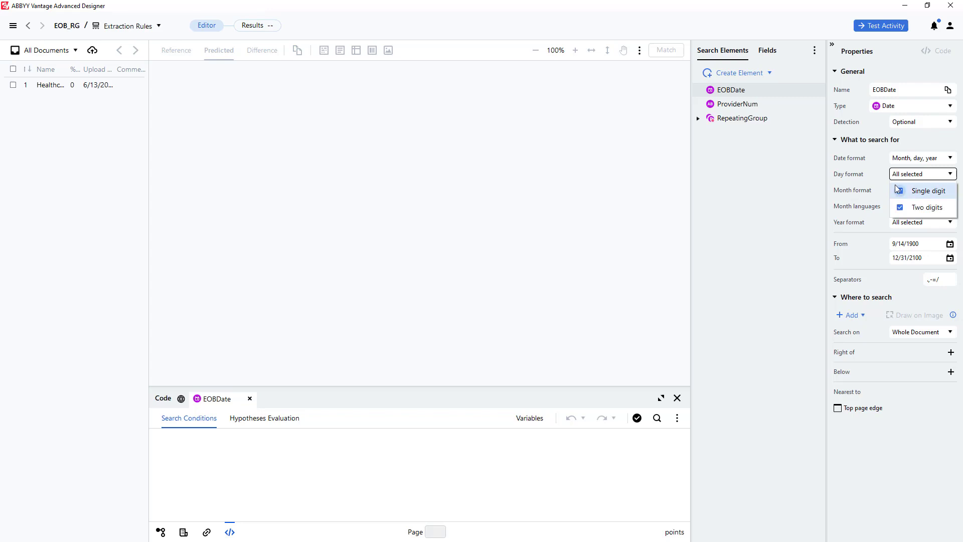
{"action": "left_click", "coordinate": [900, 191]}
{"action": "left_click", "coordinate": [864, 190]}
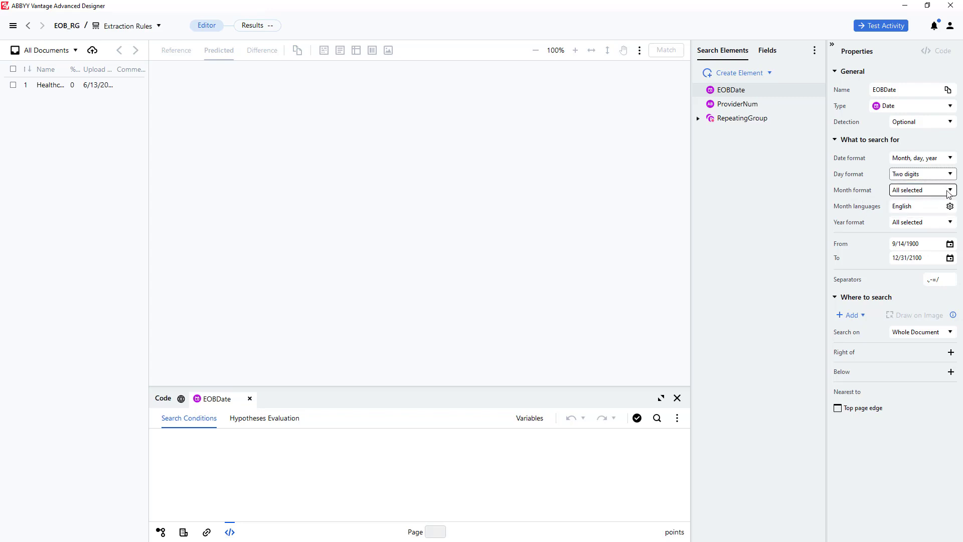
{"action": "left_click", "coordinate": [896, 191]}
{"action": "left_click", "coordinate": [900, 206]}
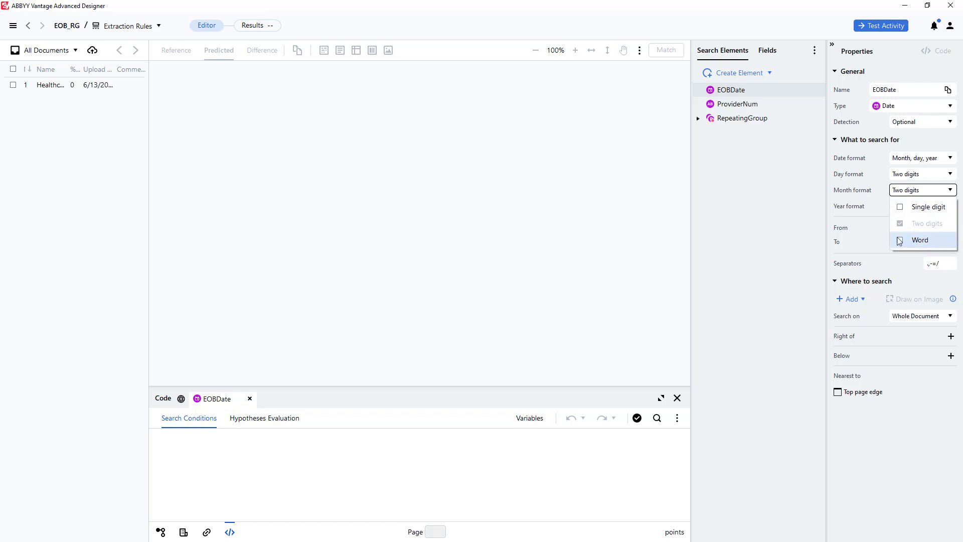
{"action": "left_click", "coordinate": [855, 203]}
{"action": "left_click", "coordinate": [918, 206]}
{"action": "left_click", "coordinate": [920, 223]}
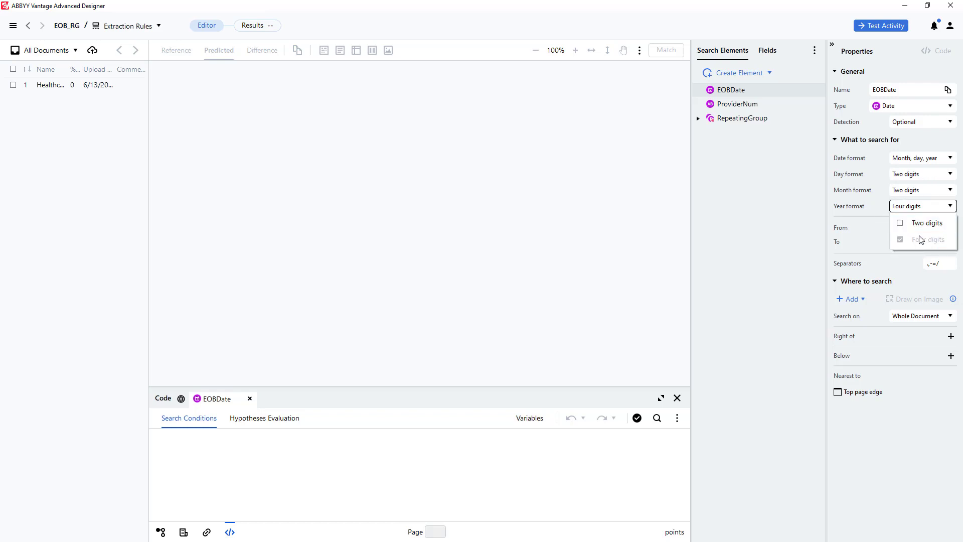
{"action": "left_click", "coordinate": [51, 86]}
{"action": "left_click_drag", "start_coordinate": [317, 382], "coordinate": [527, 397]}
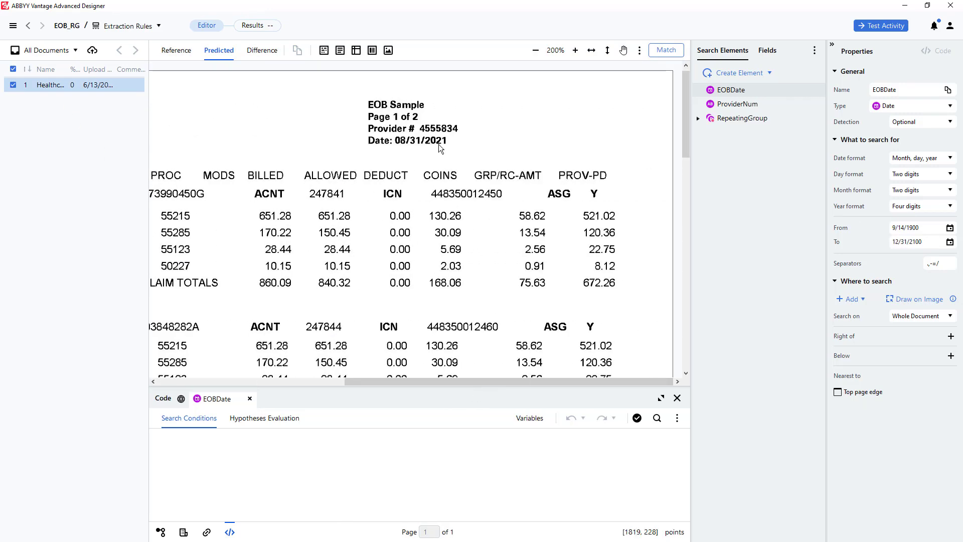
Disable RepeatingGroup and ProviderNum, run Match, and view EOBDate's found date 08/31/2021
{"action": "right_click", "coordinate": [744, 121]}
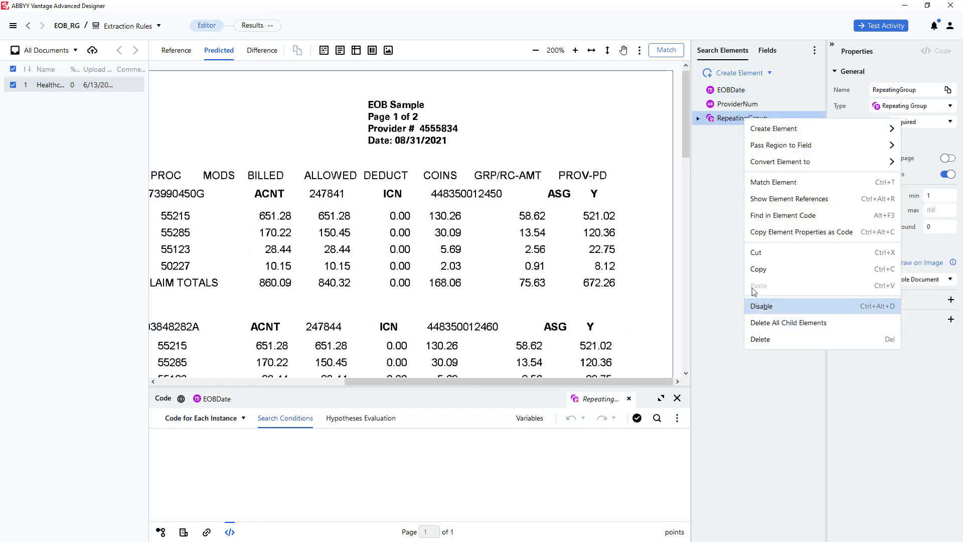
{"action": "left_click", "coordinate": [760, 303]}
{"action": "right_click", "coordinate": [735, 106]}
{"action": "left_click", "coordinate": [755, 304]}
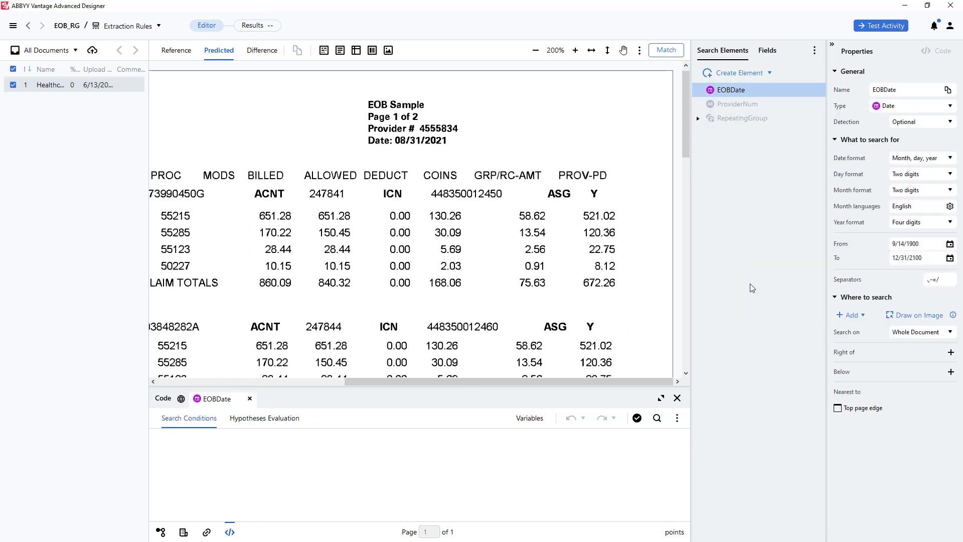
{"action": "left_click", "coordinate": [666, 50]}
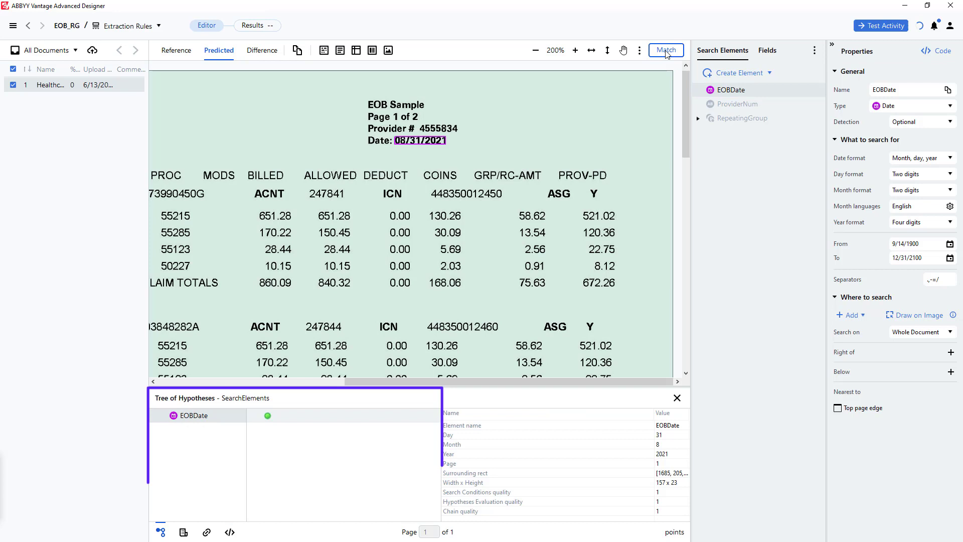
{"action": "left_click", "coordinate": [267, 419]}
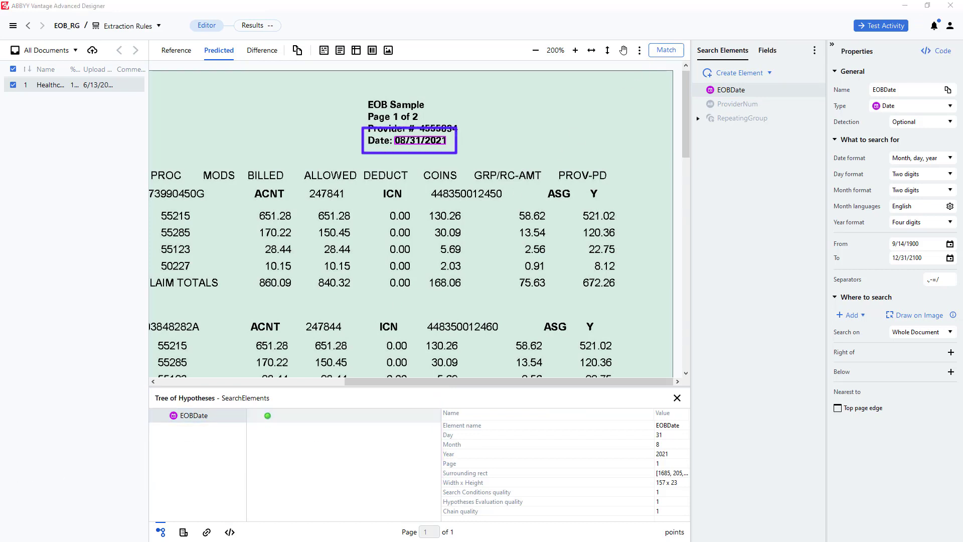
Re-enable ProviderNum and switch its search method to a regular expression
{"action": "right_click", "coordinate": [730, 103]}
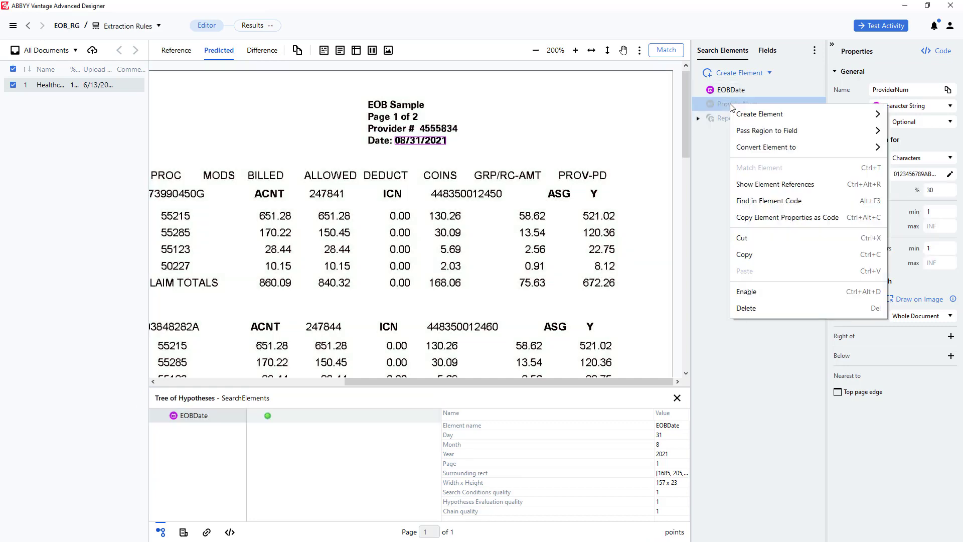
{"action": "left_click", "coordinate": [747, 292]}
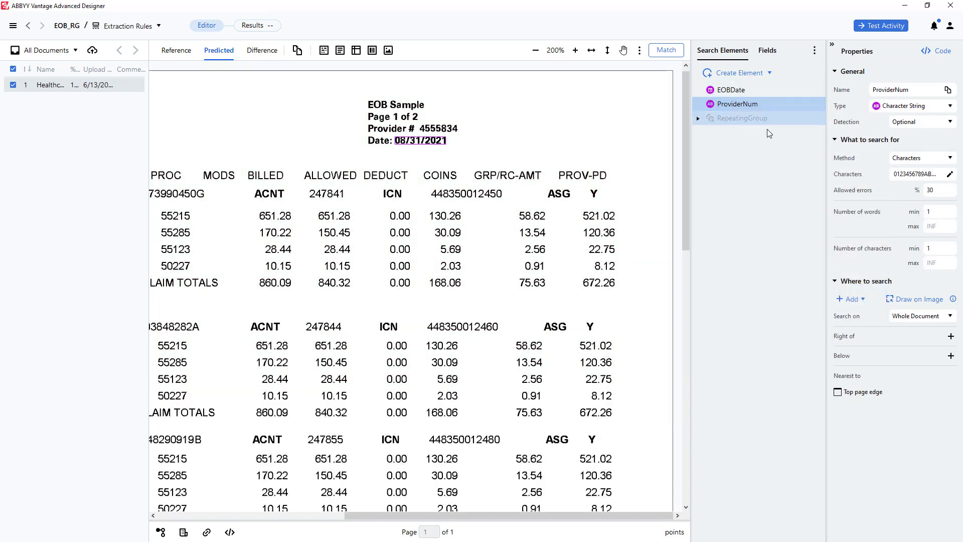
{"action": "left_click", "coordinate": [937, 159]}
{"action": "left_click", "coordinate": [928, 191]}
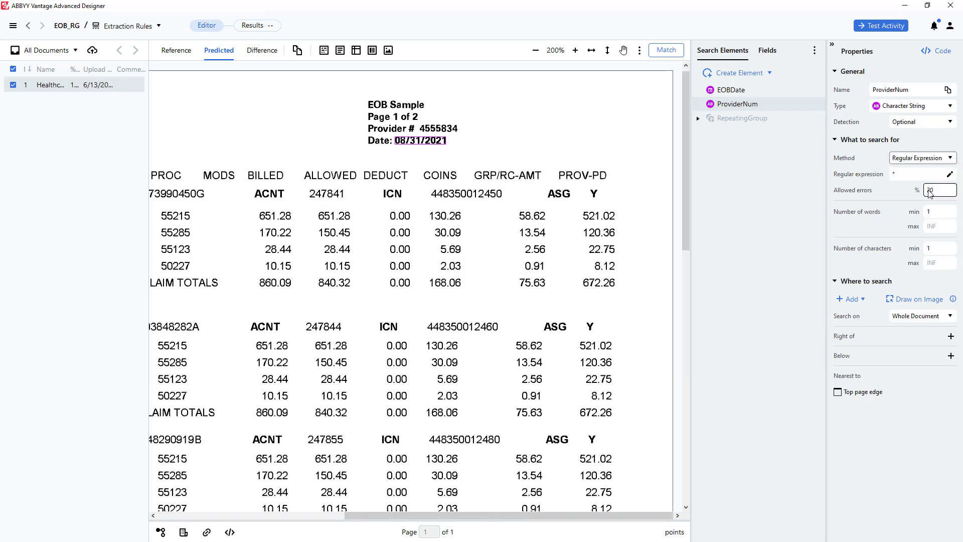
{"action": "left_click", "coordinate": [949, 174]}
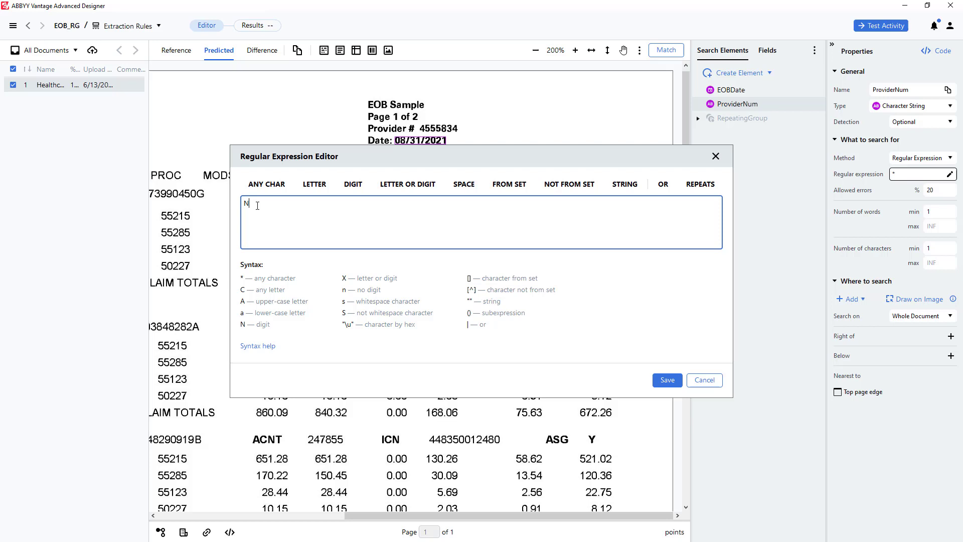
Build and save the expression N{6-10} to match 6 to 10 digits
{"action": "type", "text": "N"}
{"action": "left_click", "coordinate": [698, 185]}
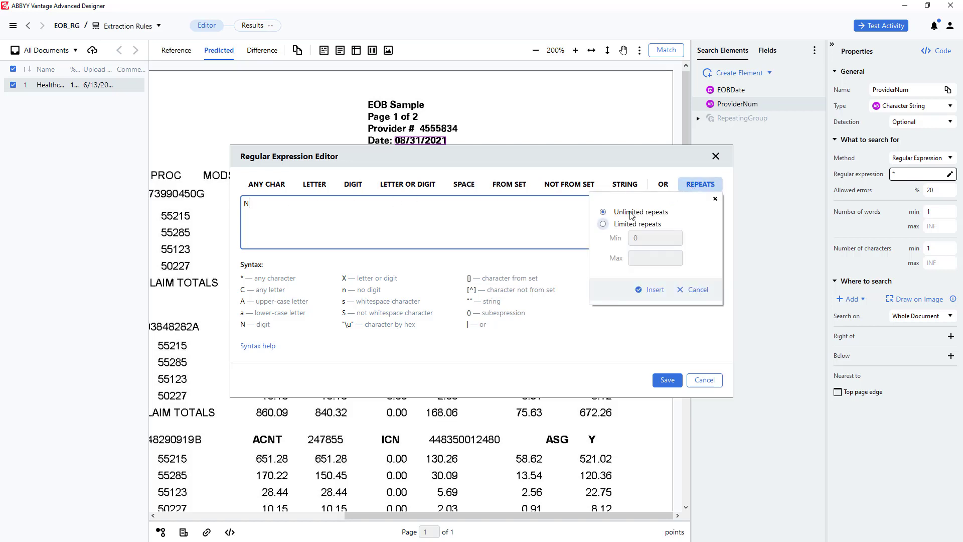
{"action": "left_click", "coordinate": [603, 224]}
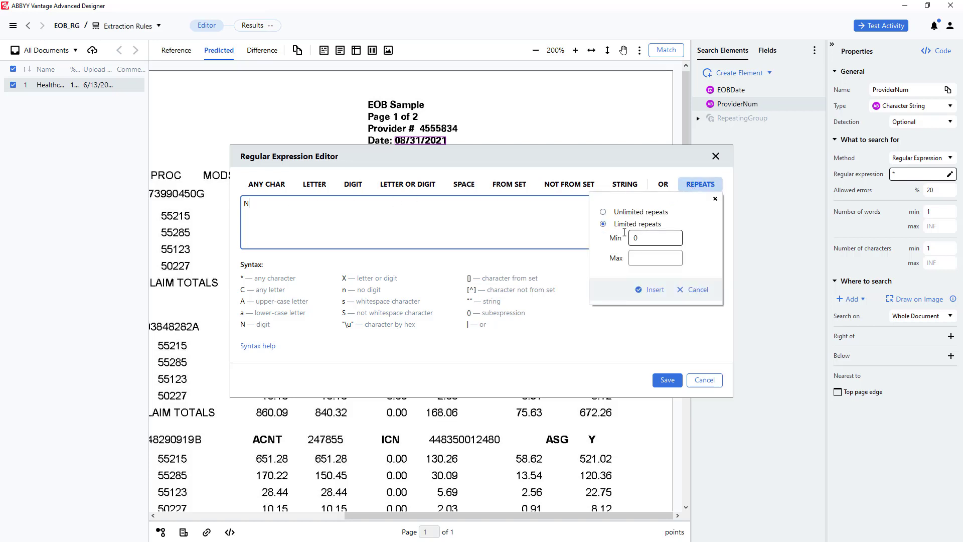
{"action": "type", "text": "6"}
{"action": "left_click", "coordinate": [635, 259]}
{"action": "type", "text": "10"}
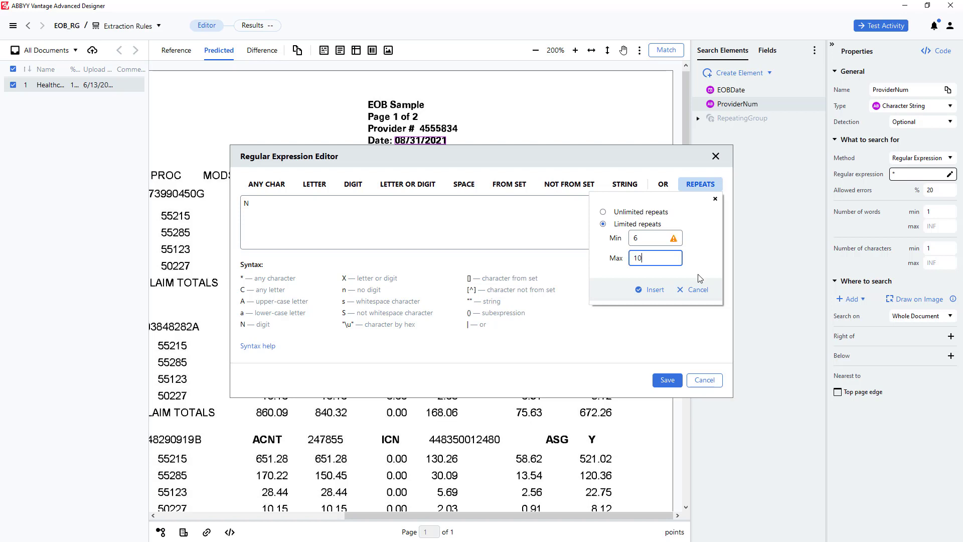
{"action": "left_click", "coordinate": [652, 290]}
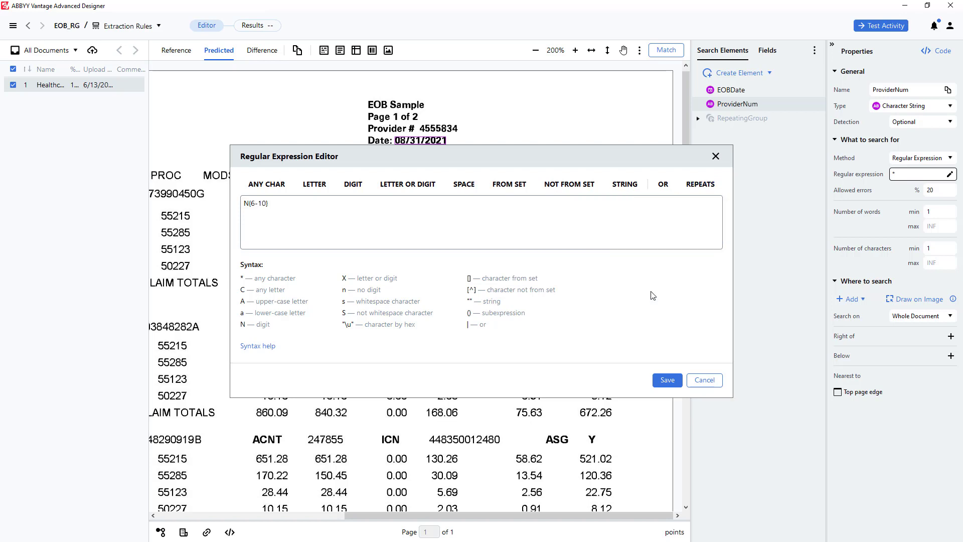
{"action": "left_click", "coordinate": [667, 380]}
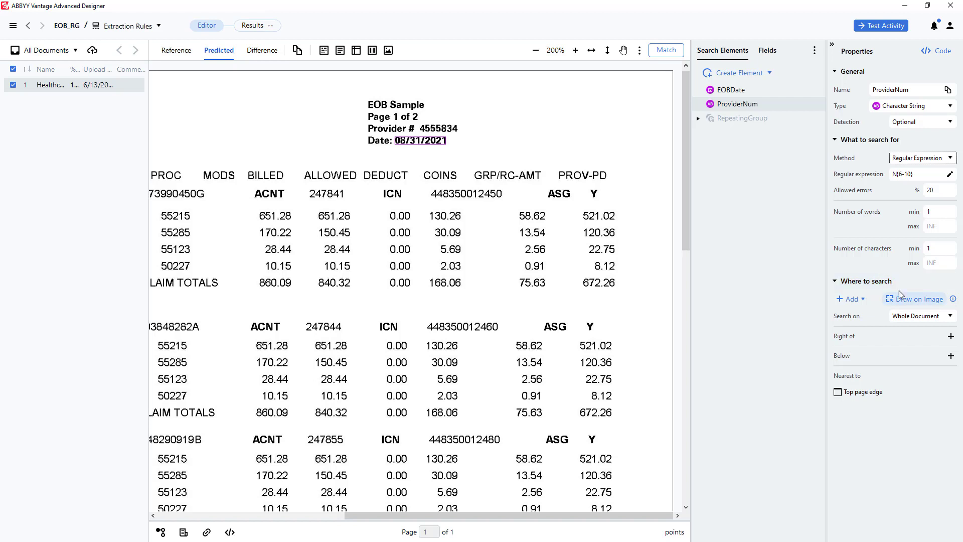
Constrain ProviderNum to lie above and nearest the EOBDate value
{"action": "left_click", "coordinate": [909, 300]}
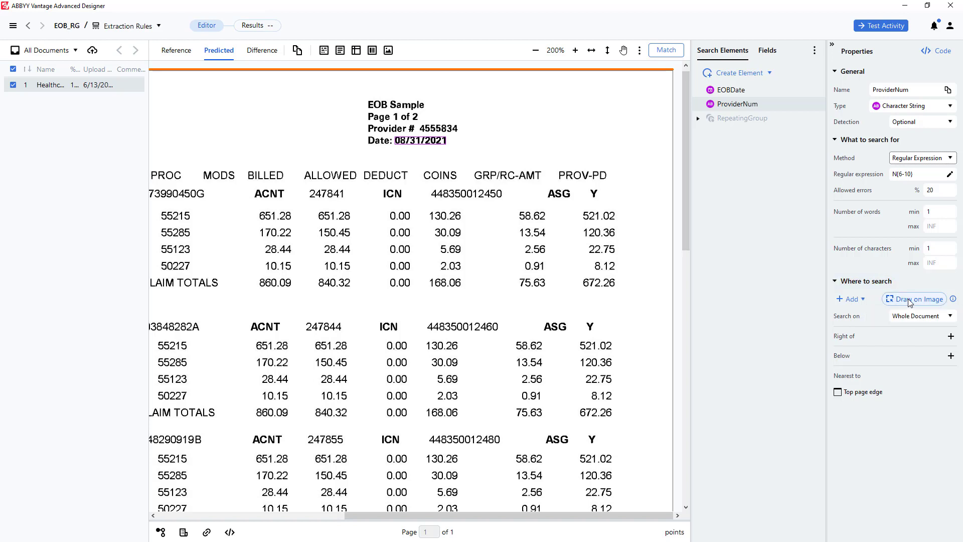
{"action": "left_click", "coordinate": [415, 140]}
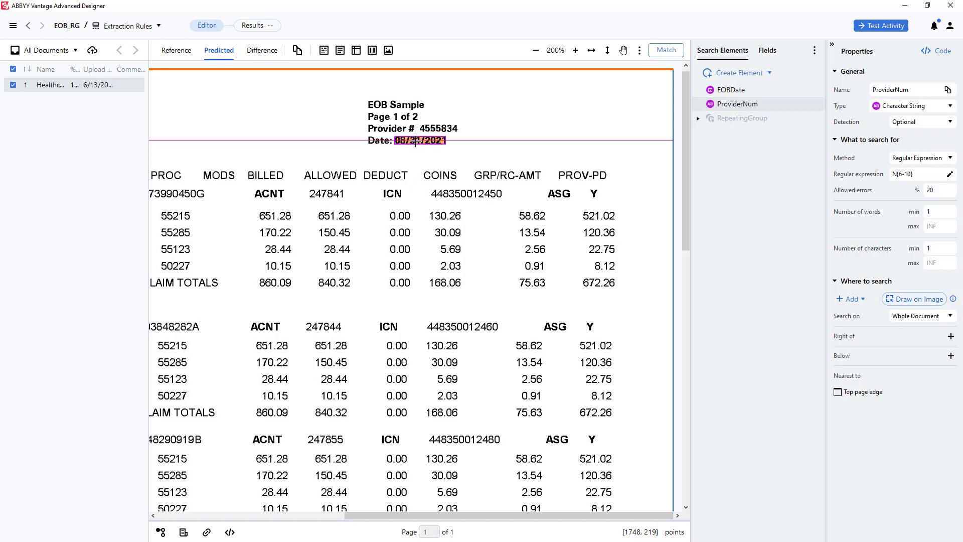
{"action": "left_click", "coordinate": [504, 132]}
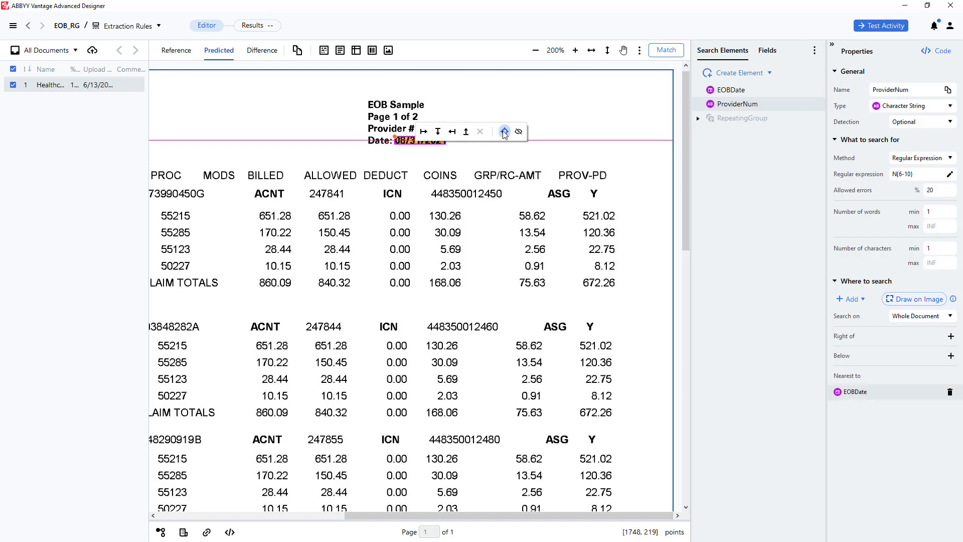
{"action": "left_click", "coordinate": [466, 131]}
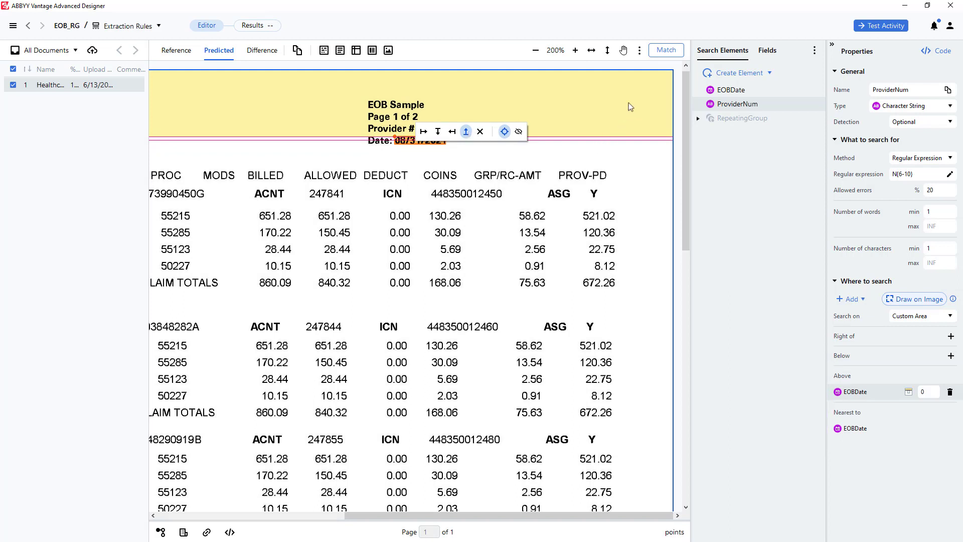
Run matching and check the EOBDate and ProviderNum hypotheses for the provider number
{"action": "left_click", "coordinate": [667, 50]}
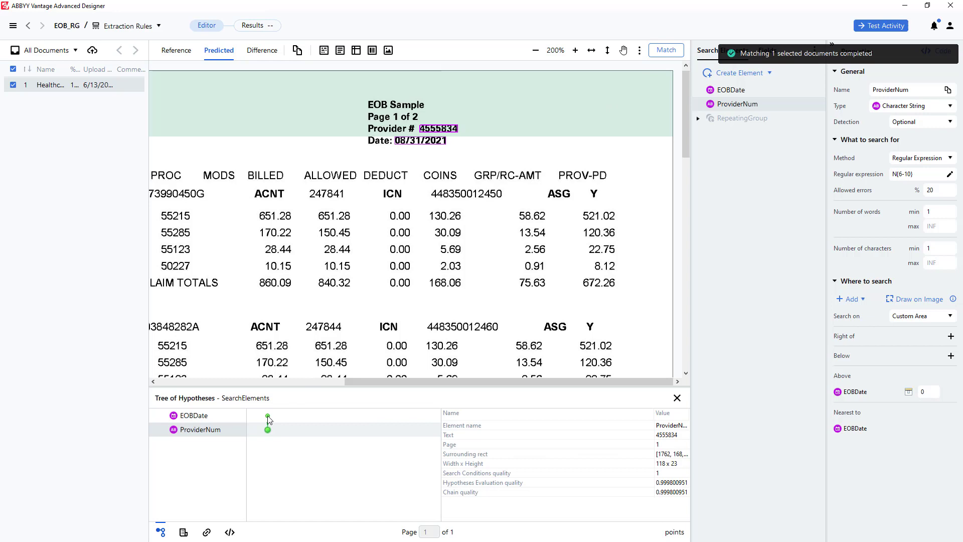
{"action": "left_click", "coordinate": [268, 418]}
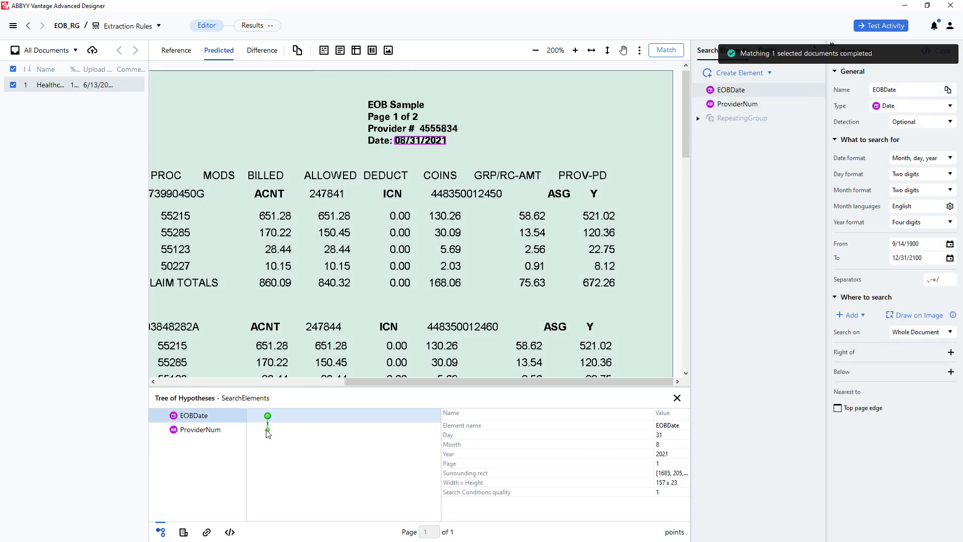
{"action": "left_click", "coordinate": [268, 432]}
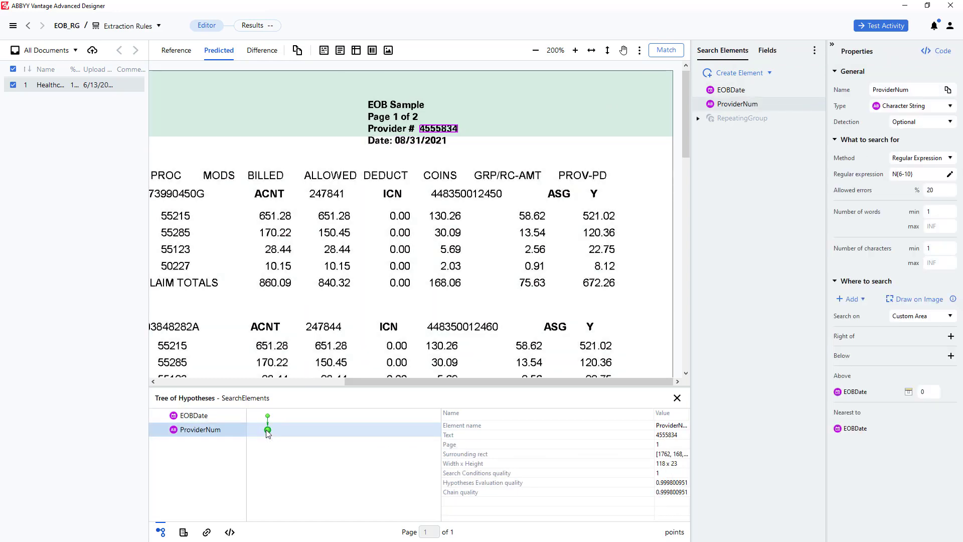
Enable the RepeatingGroup element and expand it to show its children
{"action": "scroll", "coordinate": [416, 226], "scroll_direction": "left", "scroll_amount": 5}
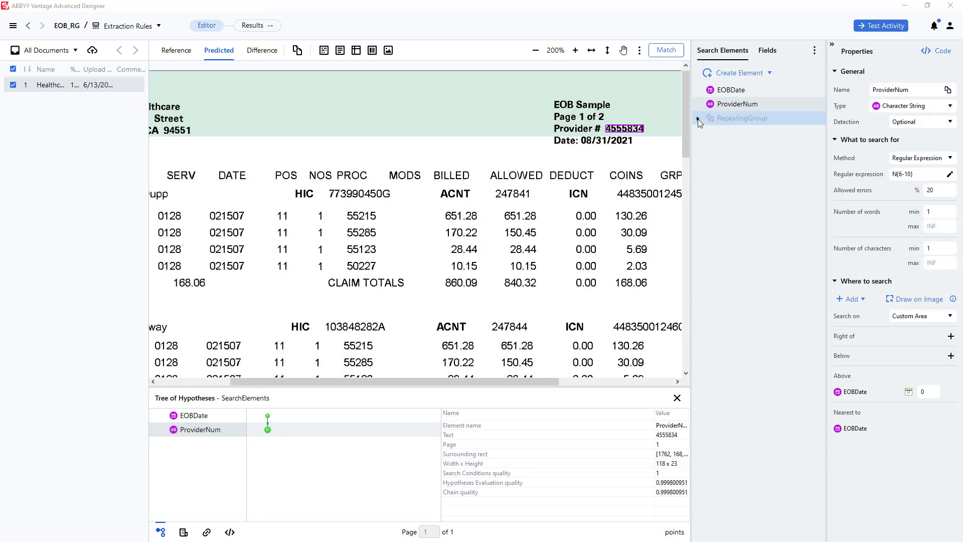
{"action": "right_click", "coordinate": [724, 118]}
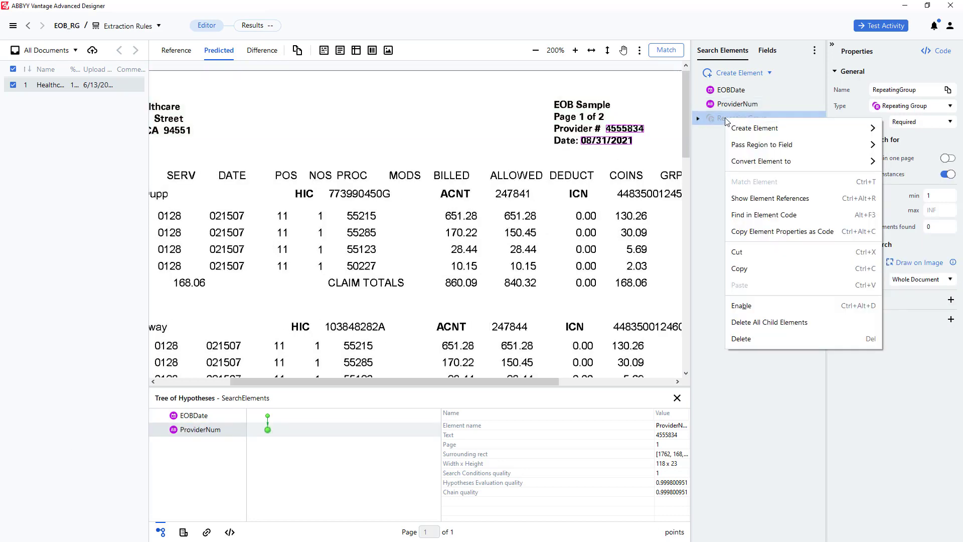
{"action": "left_click", "coordinate": [741, 305]}
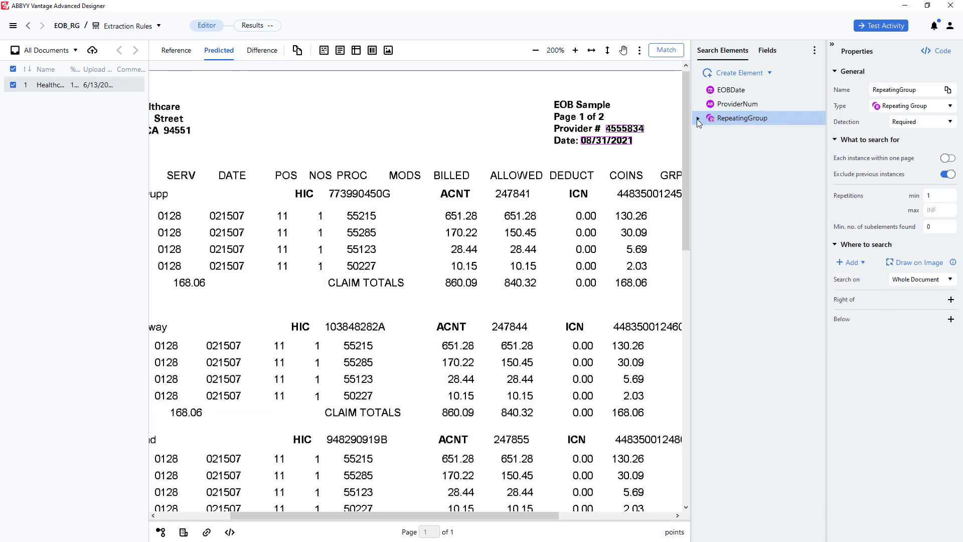
{"action": "left_click", "coordinate": [698, 119]}
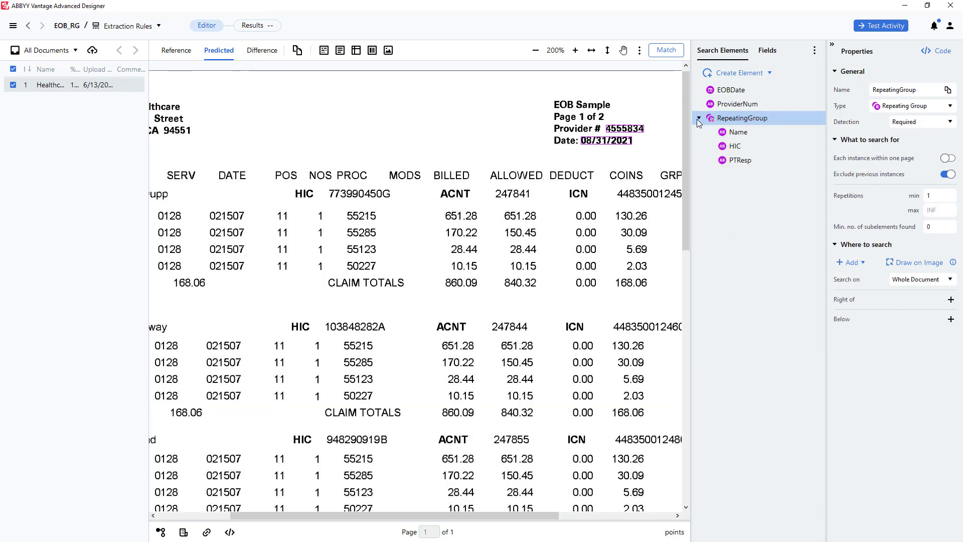
Delete the Name, HIC and PTResp child elements from RepeatingGroup
{"action": "right_click", "coordinate": [739, 137]}
{"action": "left_click", "coordinate": [758, 333]}
{"action": "left_click", "coordinate": [575, 322]}
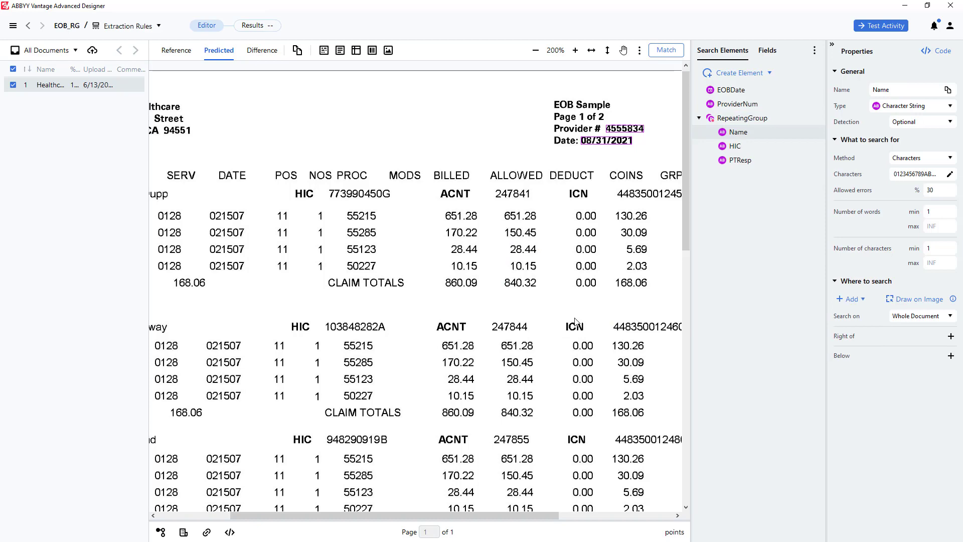
{"action": "left_click", "coordinate": [729, 133]}
{"action": "right_click", "coordinate": [730, 132]}
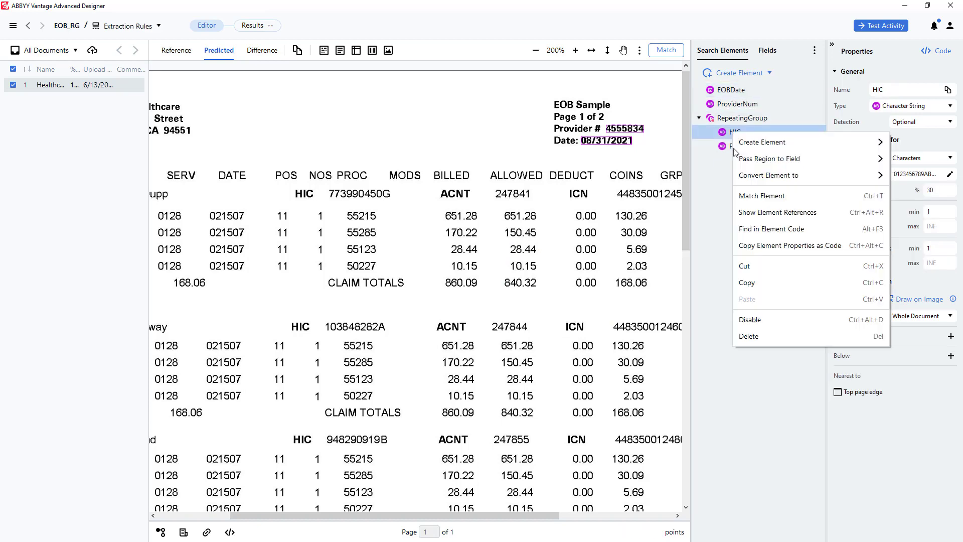
{"action": "left_click", "coordinate": [748, 336]}
{"action": "left_click", "coordinate": [582, 319]}
{"action": "left_click", "coordinate": [742, 133]}
{"action": "right_click", "coordinate": [744, 137]}
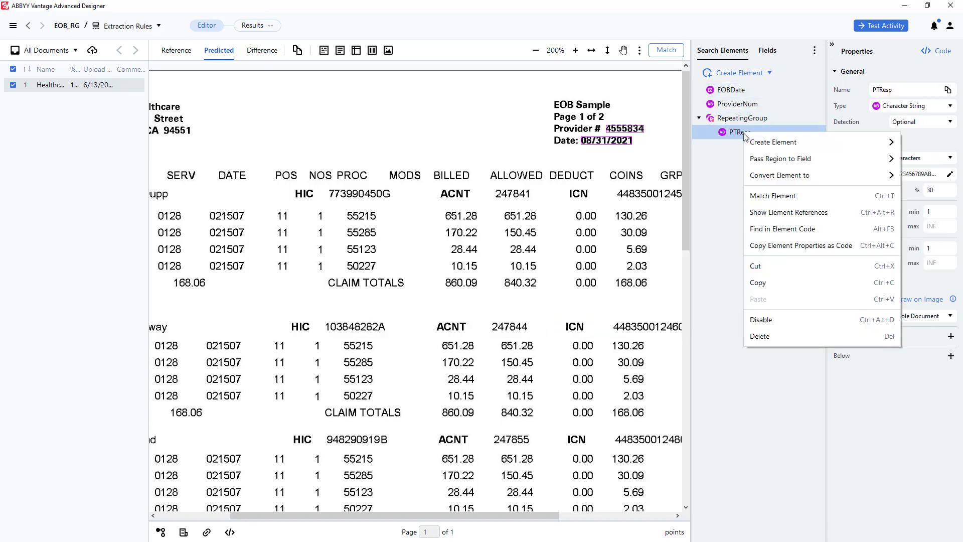
{"action": "left_click", "coordinate": [752, 336]}
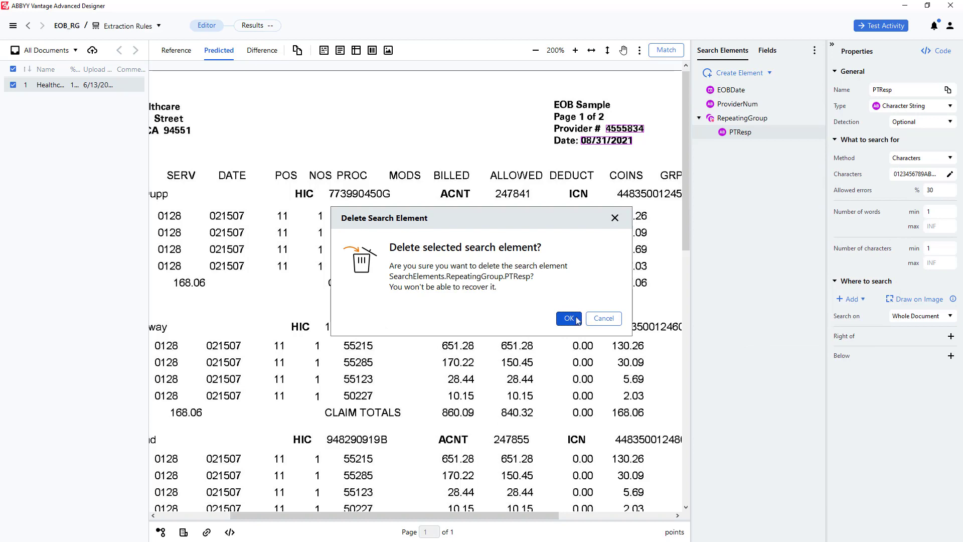
{"action": "left_click", "coordinate": [577, 320]}
{"action": "right_click", "coordinate": [735, 121]}
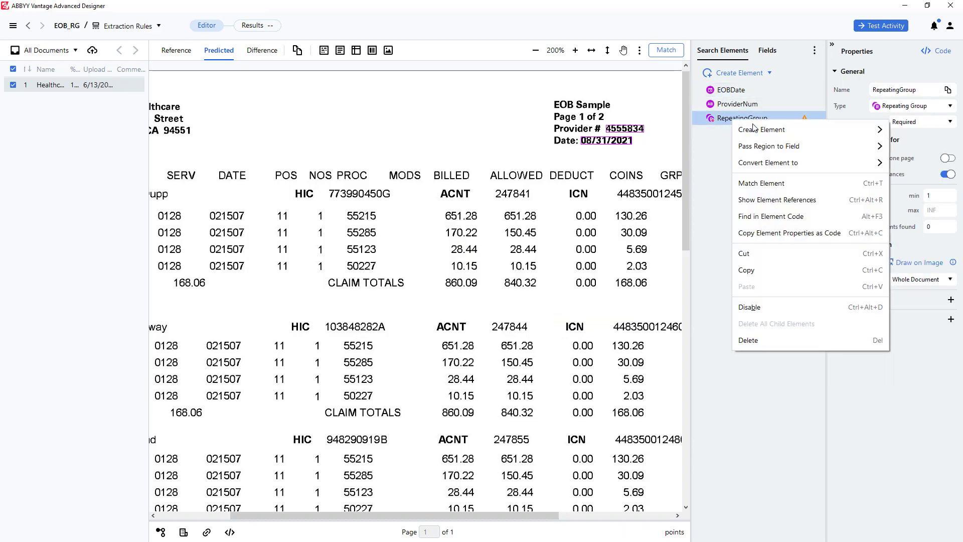
Create a Key value element named Name under RepeatingGroup with text to find 'Name'
{"action": "mouse_move", "coordinate": [754, 128]}
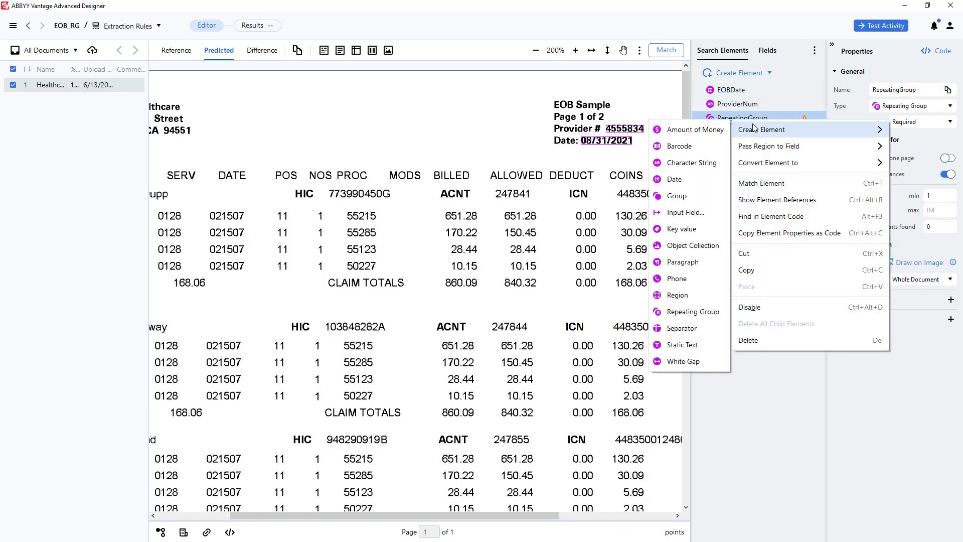
{"action": "left_click", "coordinate": [688, 230]}
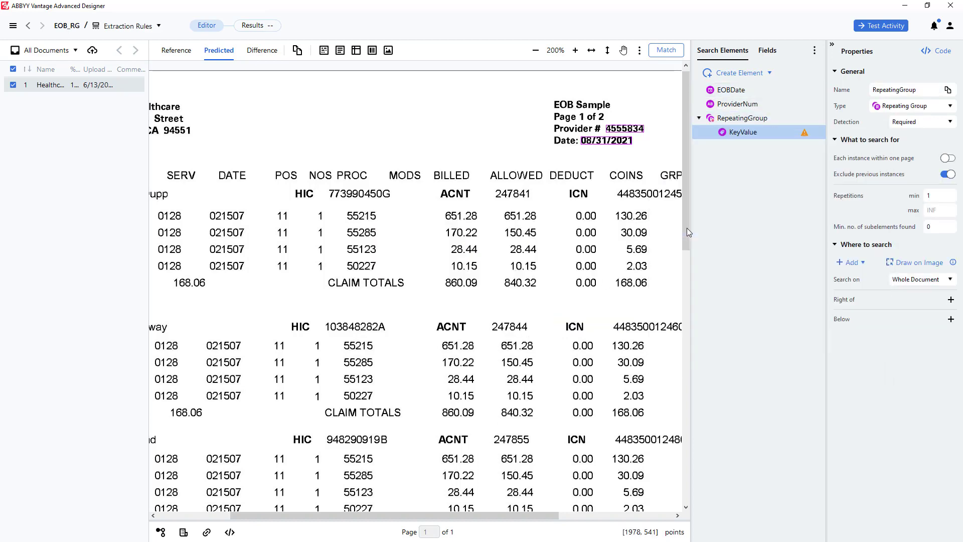
{"action": "double_click", "coordinate": [901, 87]}
{"action": "type", "text": "Name"}
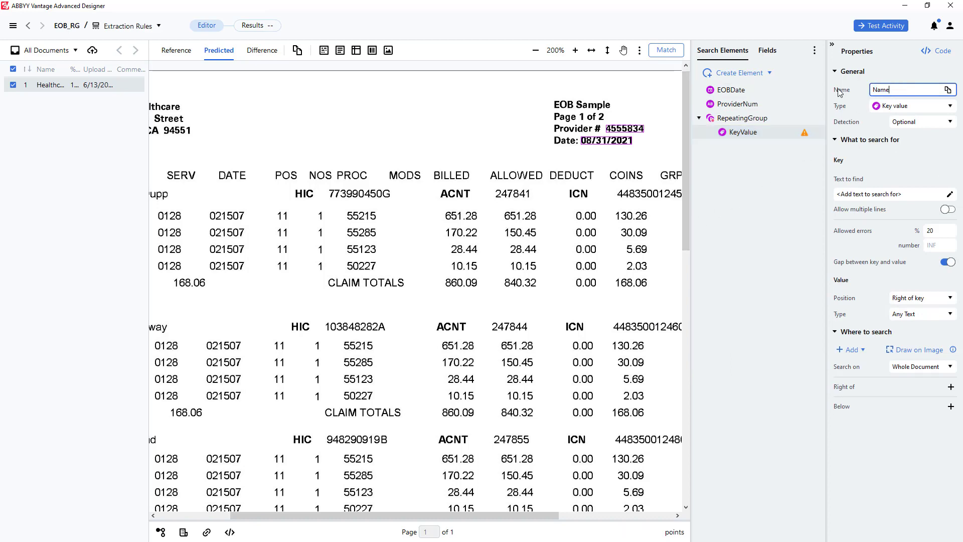
{"action": "left_click", "coordinate": [893, 196]}
{"action": "type", "text": "Name"}
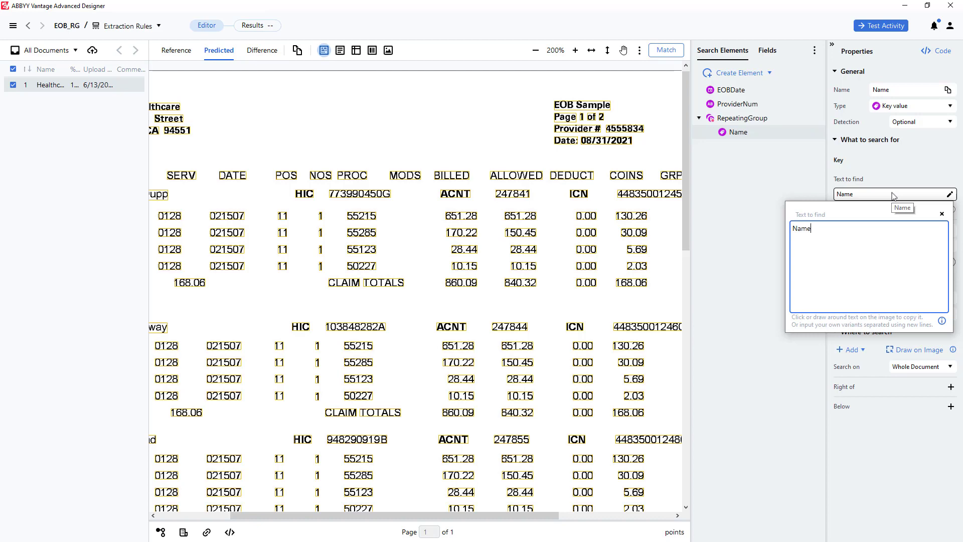
{"action": "left_click", "coordinate": [942, 214]}
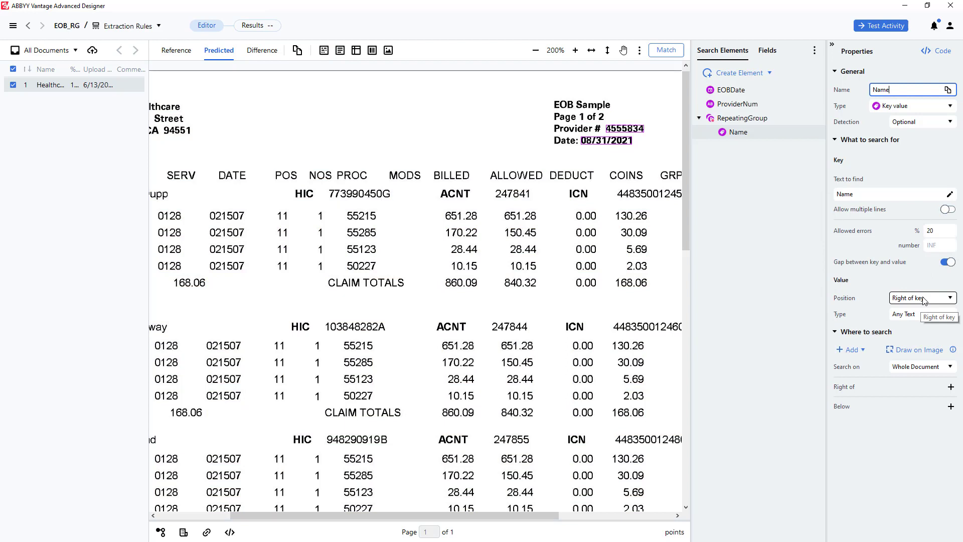
Add a Nearest relation from the Name element to EOBDate
{"action": "left_click", "coordinate": [913, 350]}
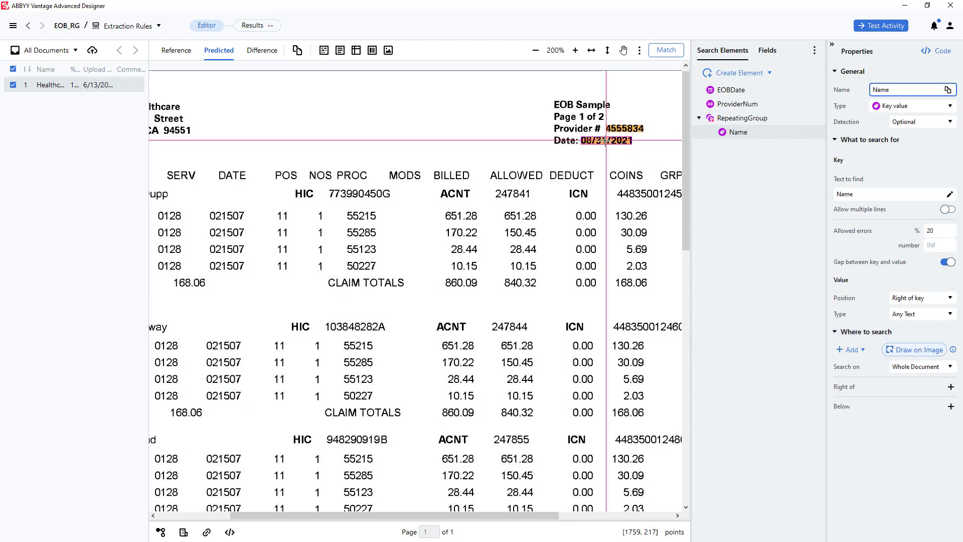
{"action": "left_click", "coordinate": [606, 140]}
{"action": "left_click", "coordinate": [694, 131]}
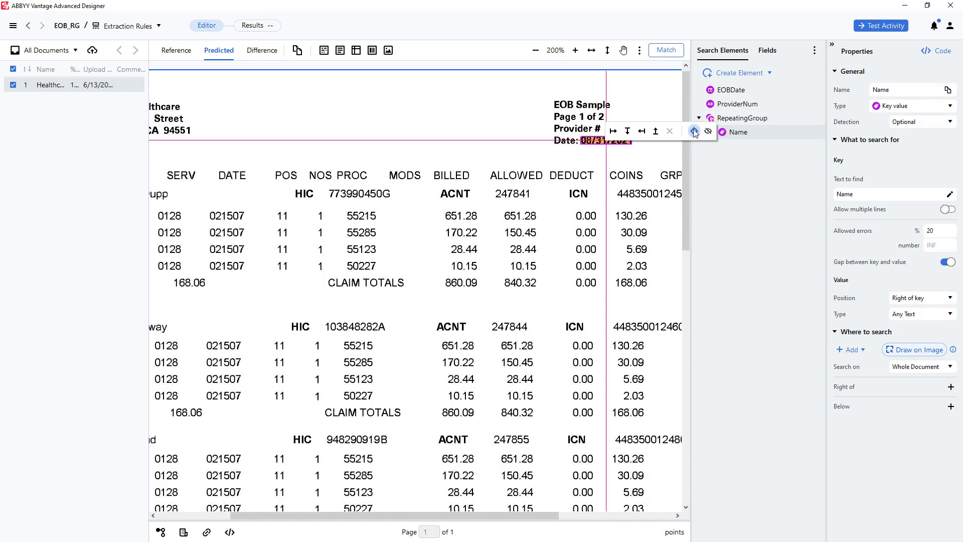
{"action": "left_click", "coordinate": [667, 51]}
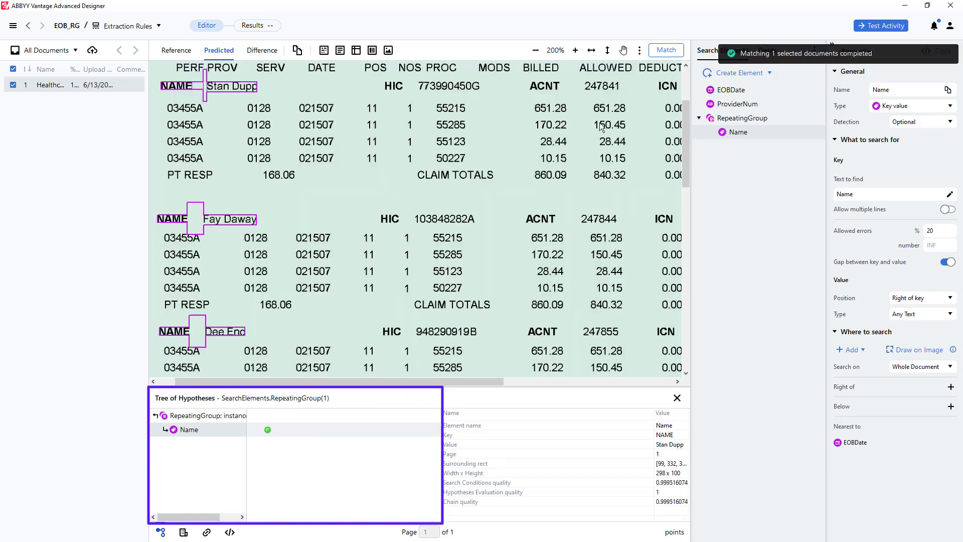
{"action": "left_click", "coordinate": [319, 434]}
{"action": "double_click", "coordinate": [319, 439]}
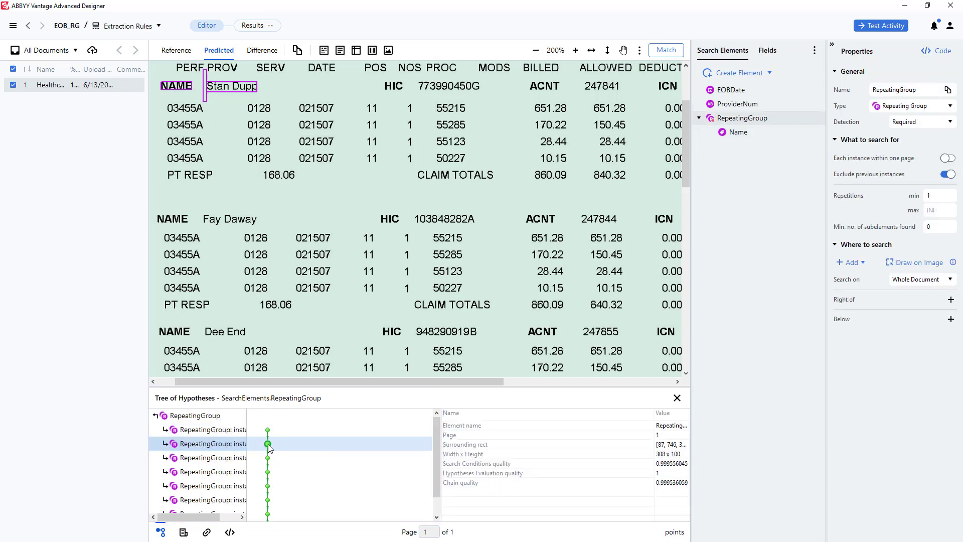
{"action": "left_click", "coordinate": [268, 444]}
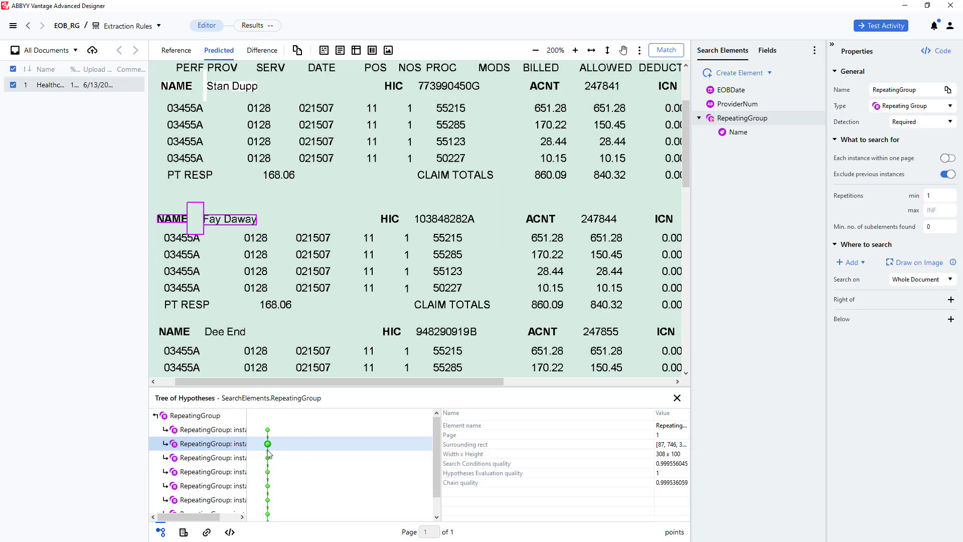
{"action": "left_click", "coordinate": [267, 457]}
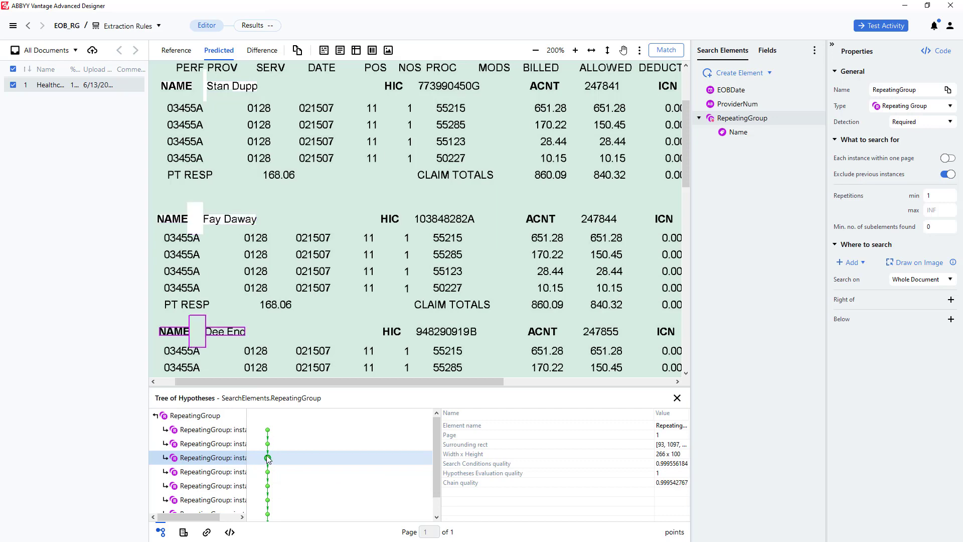
{"action": "left_click", "coordinate": [268, 472]}
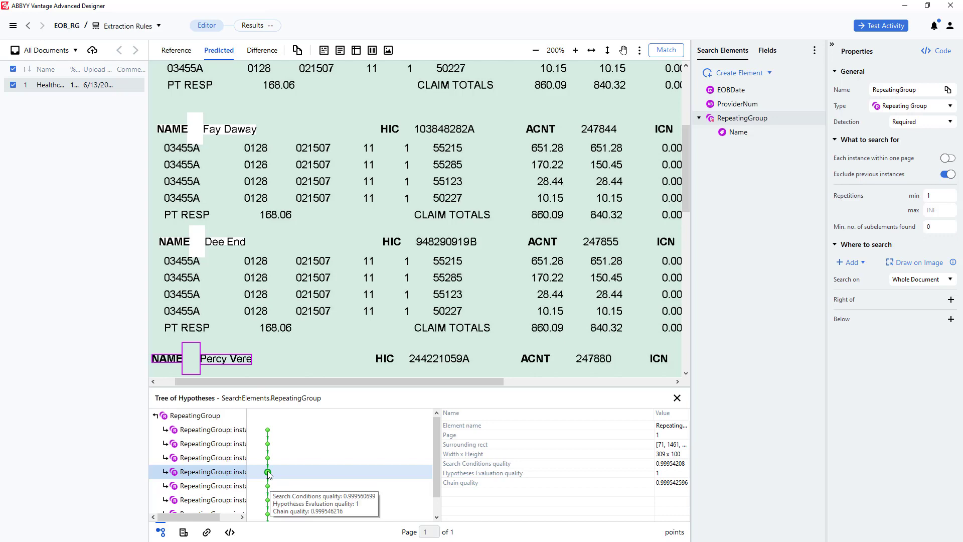
{"action": "key", "text": "Down"}
{"action": "key", "text": "Down"}
{"action": "key", "text": "Down"}
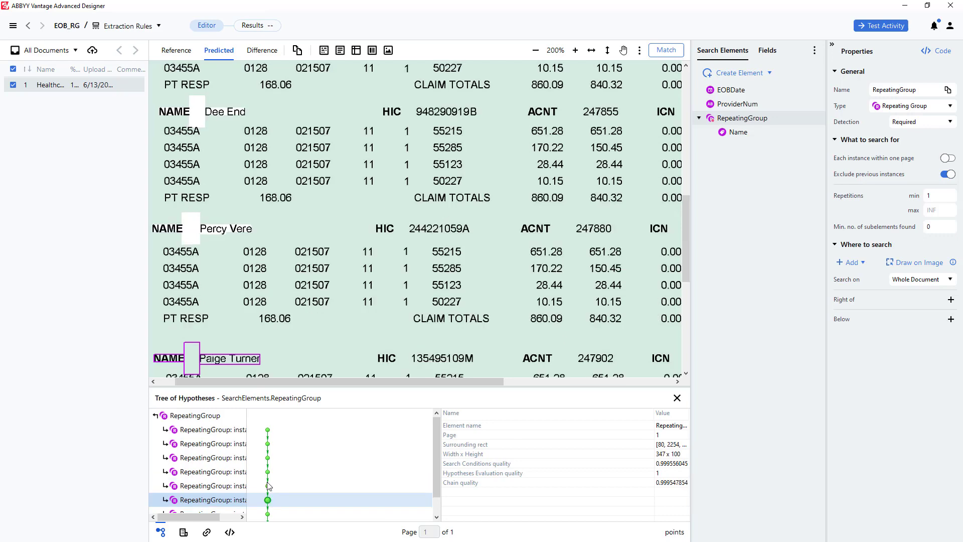
{"action": "key", "text": "Down"}
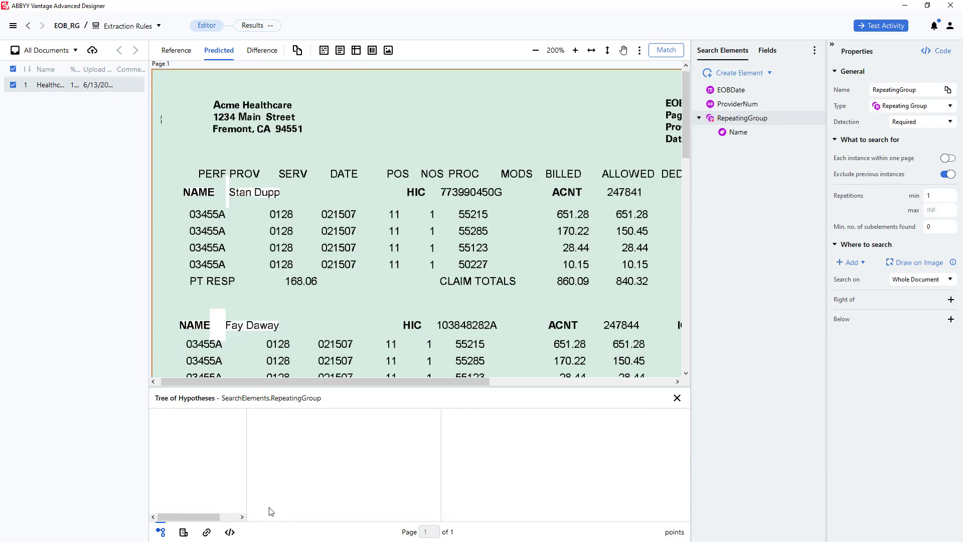
{"action": "key", "text": "Down"}
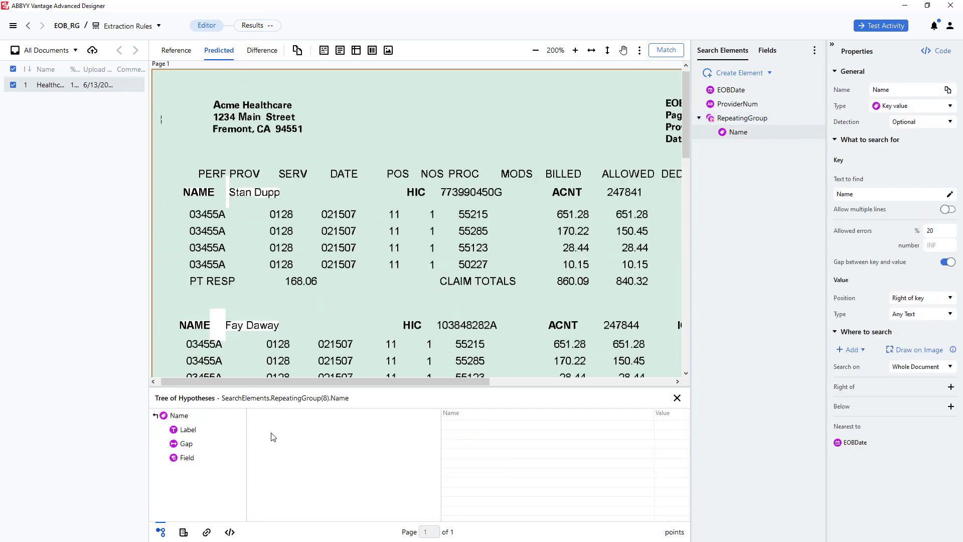
{"action": "key", "text": "Up"}
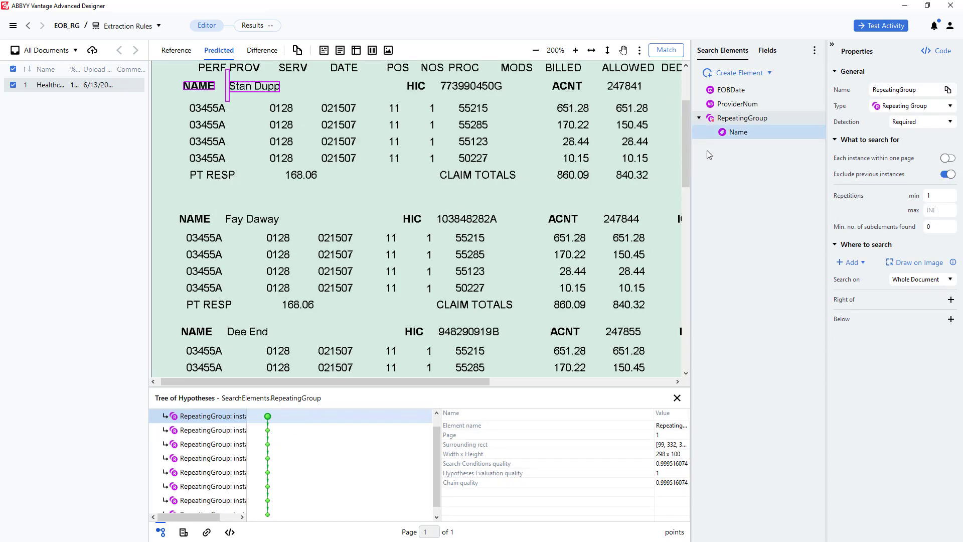
Copy the Name element and paste the copy into RepeatingGroup
{"action": "left_click", "coordinate": [737, 133]}
{"action": "right_click", "coordinate": [737, 134]}
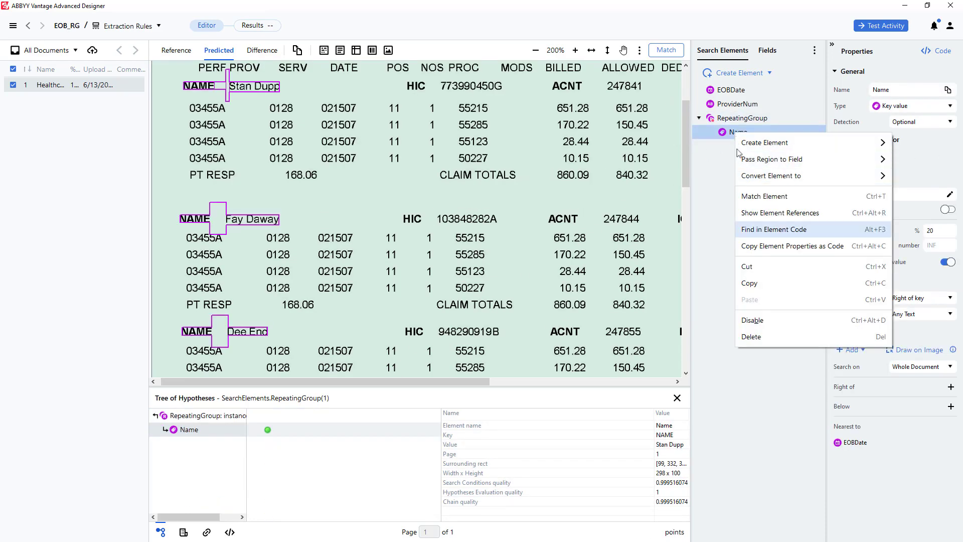
{"action": "left_click", "coordinate": [751, 282]}
{"action": "right_click", "coordinate": [733, 119]}
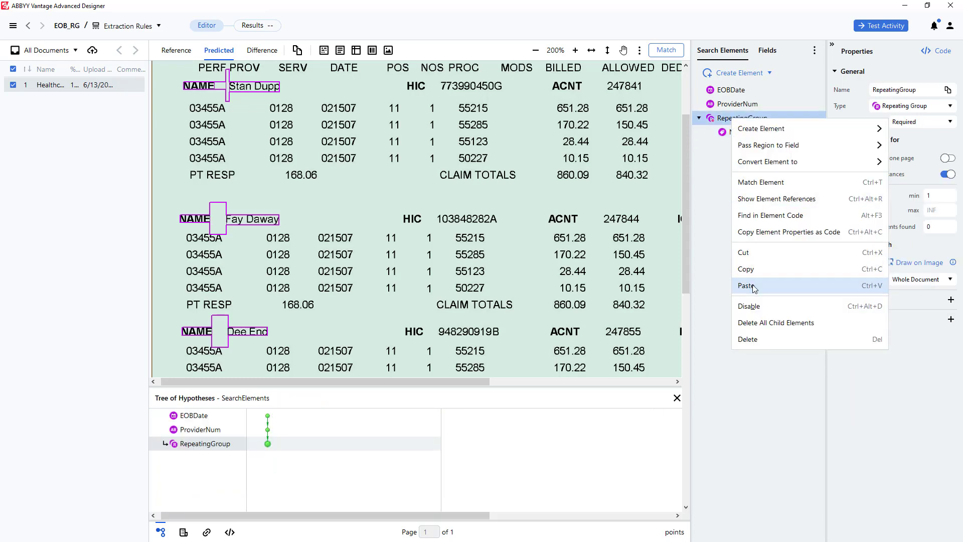
{"action": "left_click", "coordinate": [752, 286]}
Rename the copy to HIC, set its text to find to 'HIC', and run matching
{"action": "left_click", "coordinate": [736, 144]}
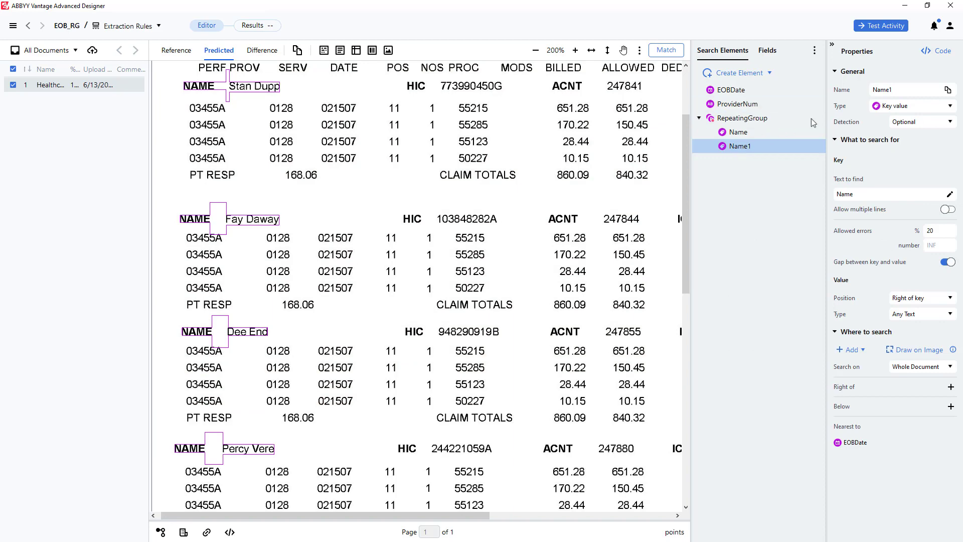
{"action": "key", "text": "Tab"}
{"action": "type", "text": "HIC"}
{"action": "left_click", "coordinate": [851, 196]}
{"action": "key", "text": "ctrl+a"}
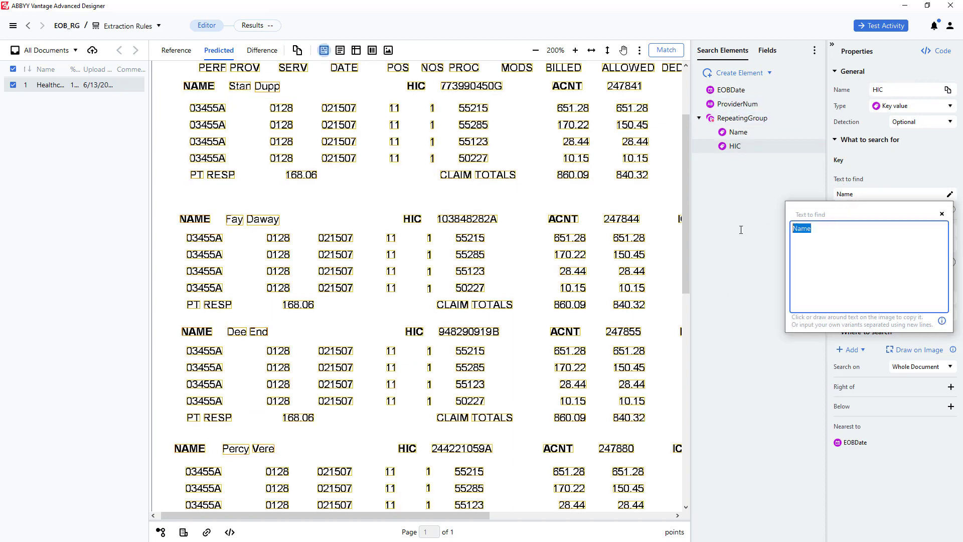
{"action": "type", "text": "HIC"}
{"action": "left_click", "coordinate": [942, 214]}
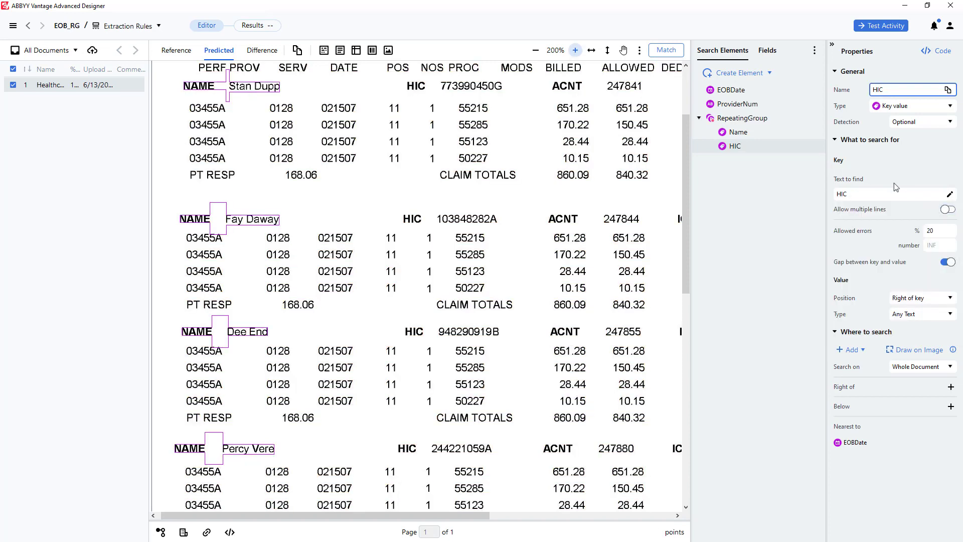
{"action": "left_click", "coordinate": [669, 52]}
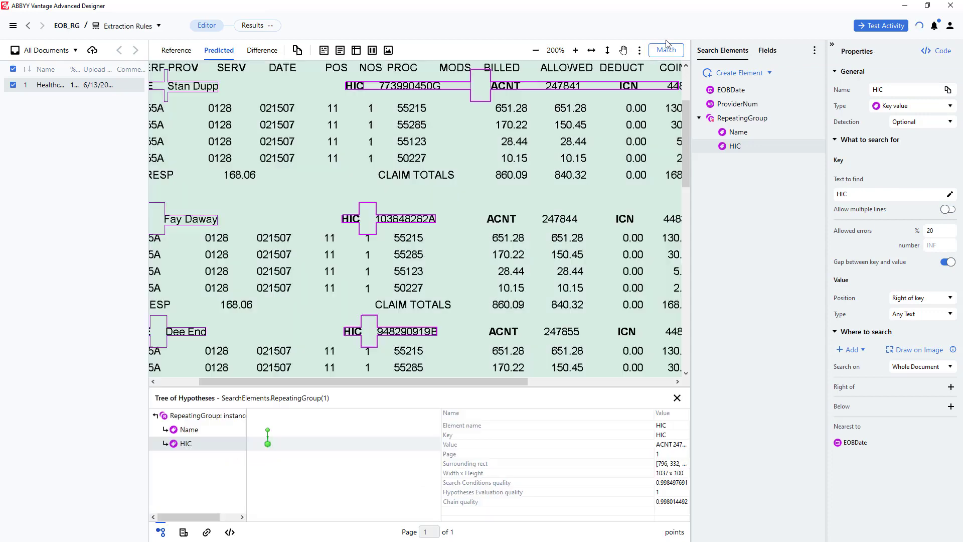
Review the first record's HIC hypothesis, then select the HIC search element
{"action": "left_click", "coordinate": [351, 466]}
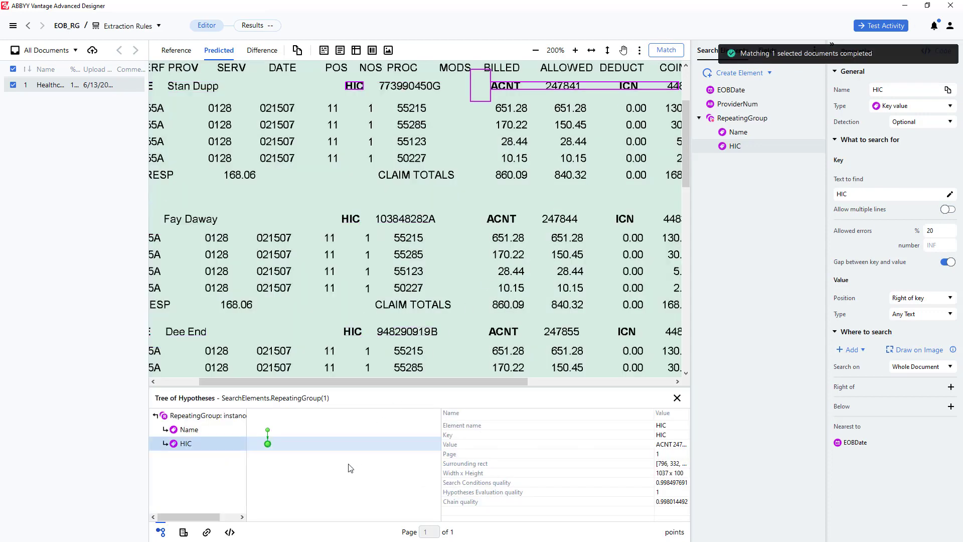
{"action": "left_click", "coordinate": [351, 468]}
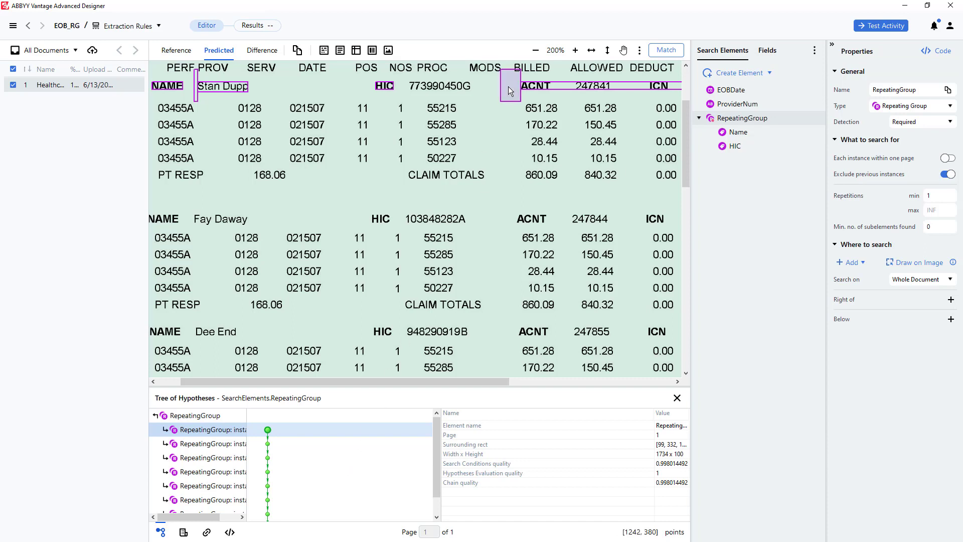
{"action": "left_click", "coordinate": [735, 147]}
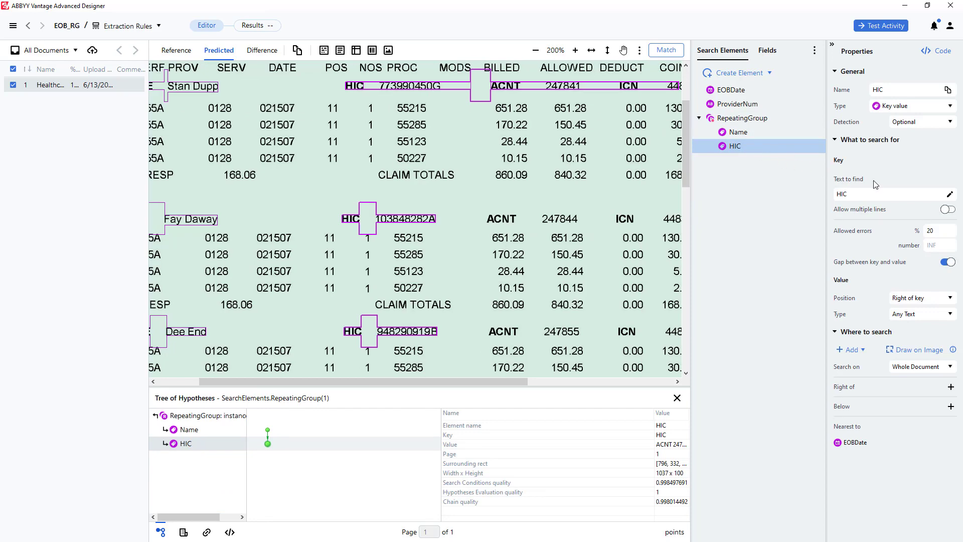
Turn off 'Gap between key and value' for HIC, rematch, and step through the record instances
{"action": "left_click", "coordinate": [946, 262]}
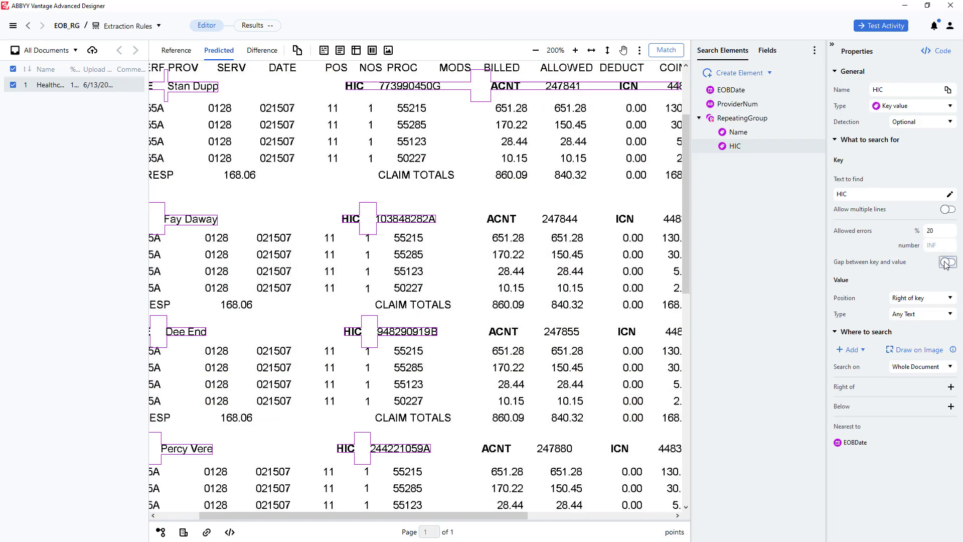
{"action": "left_click", "coordinate": [667, 51]}
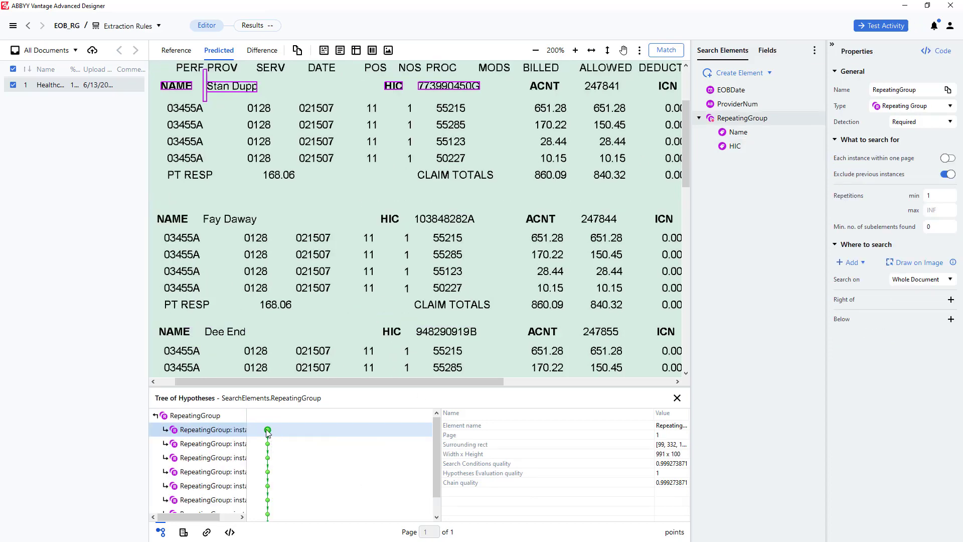
{"action": "key", "text": "Down"}
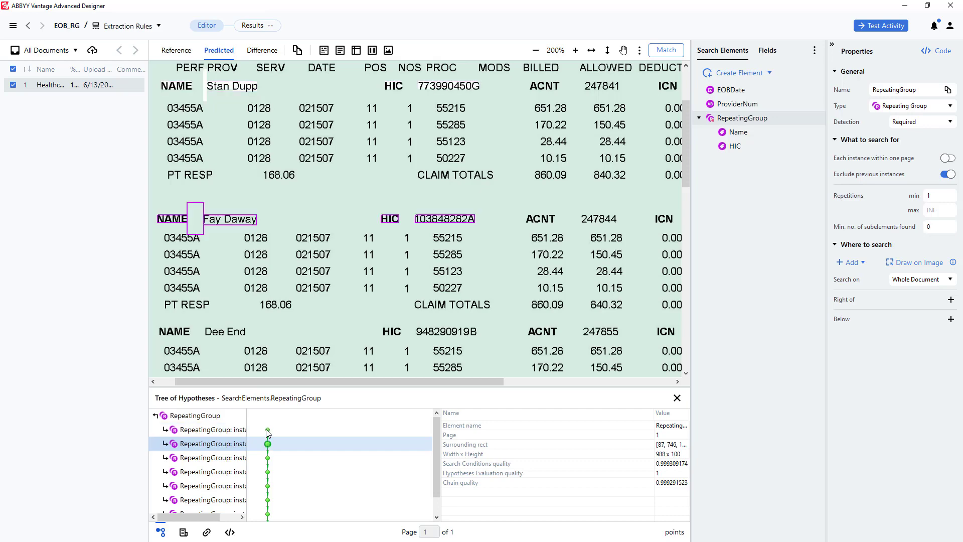
{"action": "key", "text": "Down"}
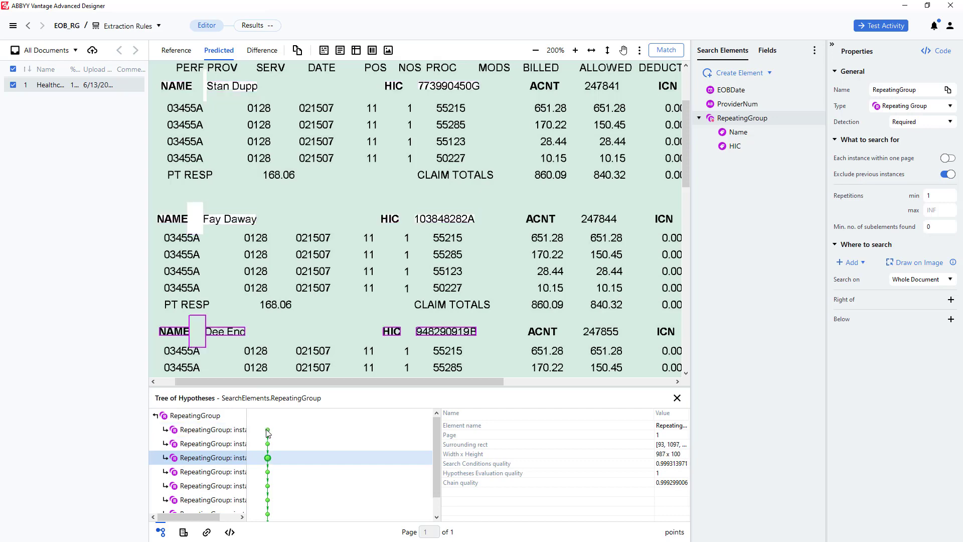
{"action": "key", "text": "Down"}
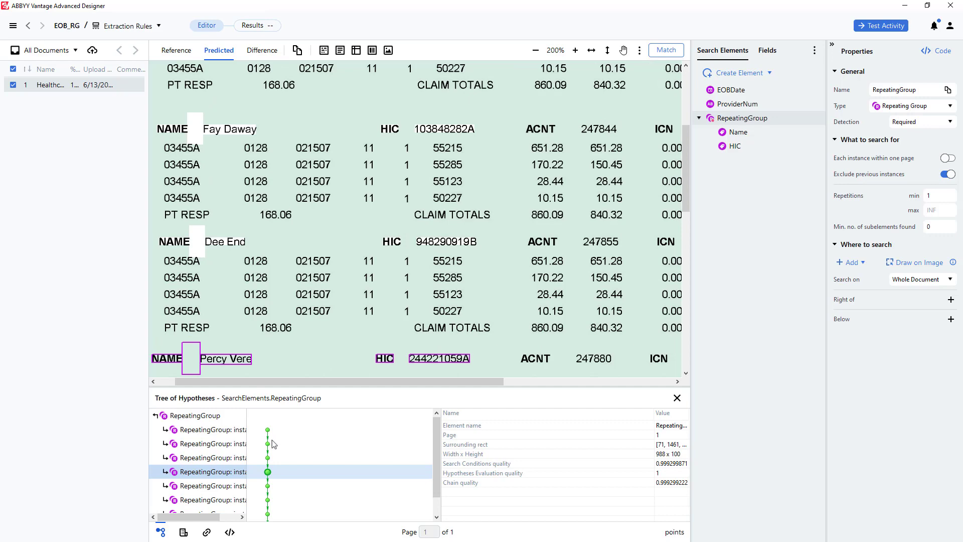
{"action": "key", "text": "Down"}
{"action": "key", "text": "Down"}
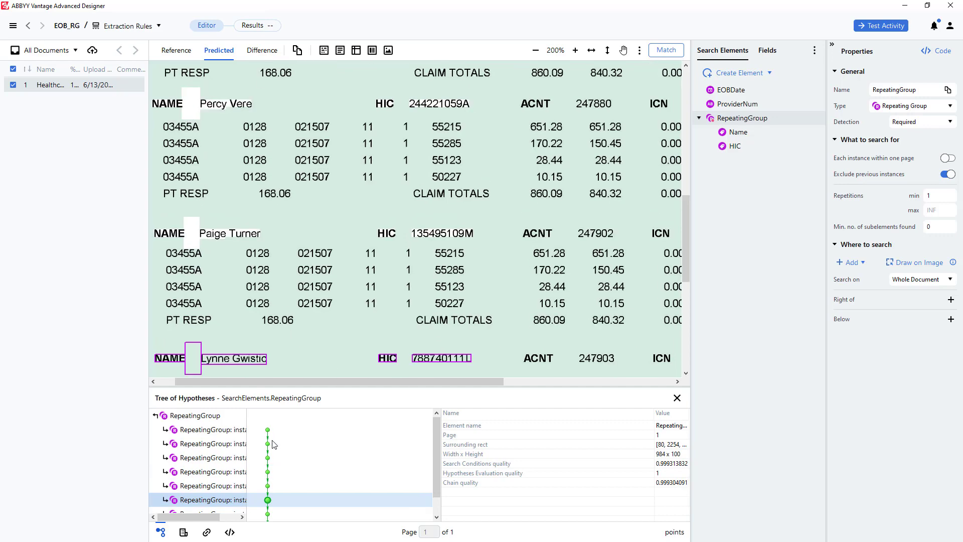
{"action": "key", "text": "Down"}
{"action": "key", "text": "Down"}
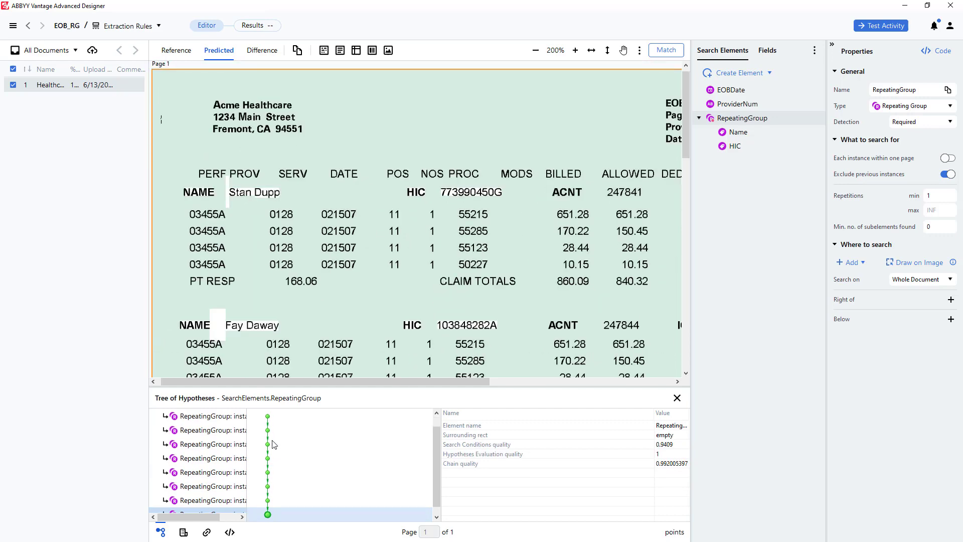
Copy the HIC element and paste the copy into RepeatingGroup
{"action": "right_click", "coordinate": [738, 148]}
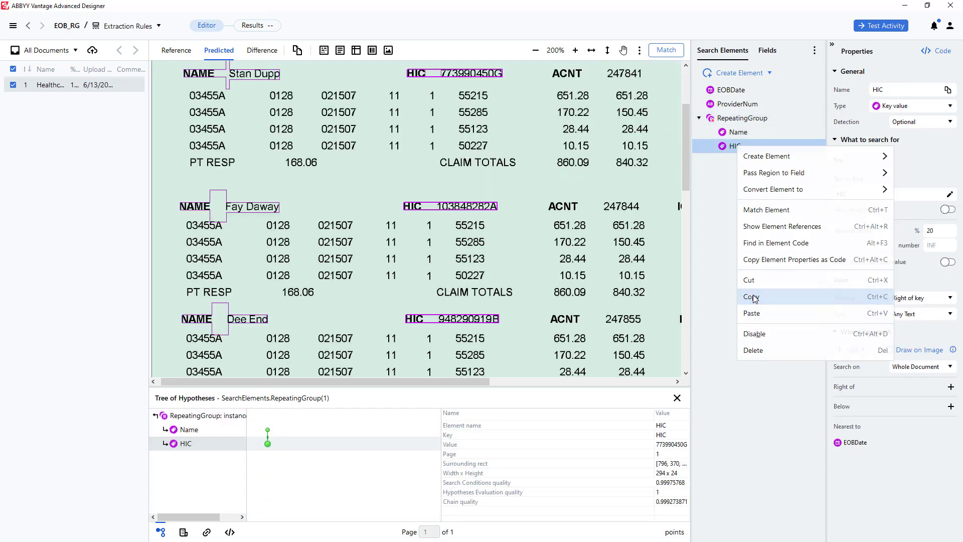
{"action": "left_click", "coordinate": [754, 297]}
{"action": "right_click", "coordinate": [738, 119]}
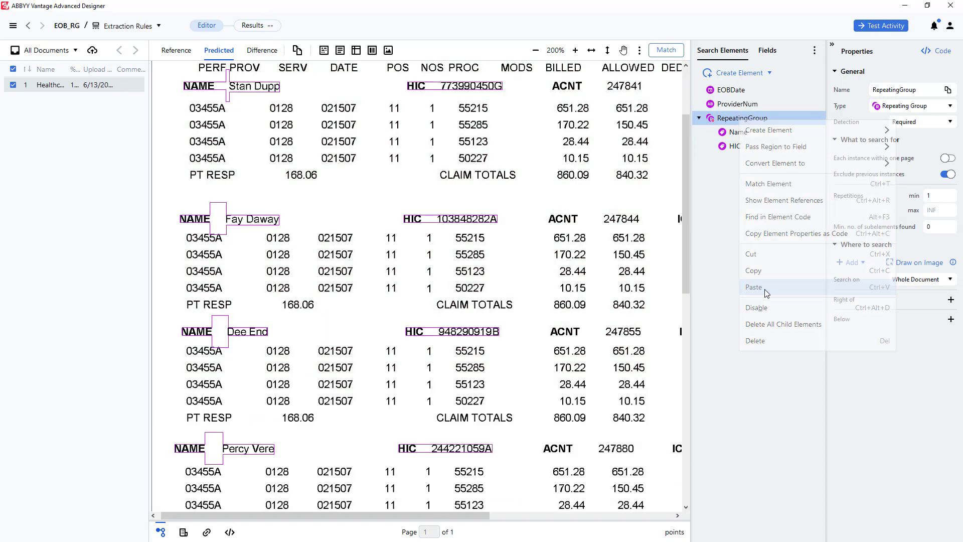
{"action": "left_click", "coordinate": [763, 287]}
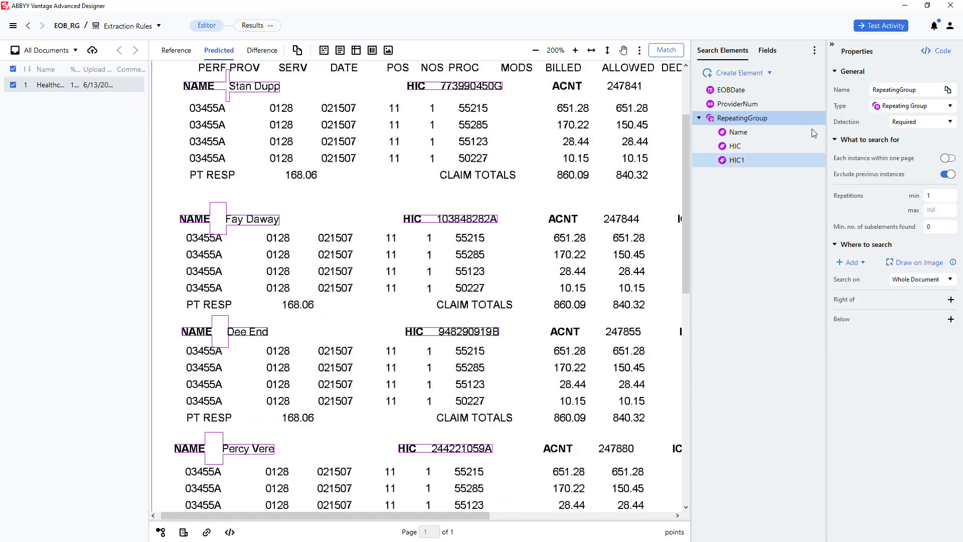
Rename the copy to PTResp and set its text to find to 'PTResp'
{"action": "double_click", "coordinate": [880, 90]}
{"action": "type", "text": "PTResp"}
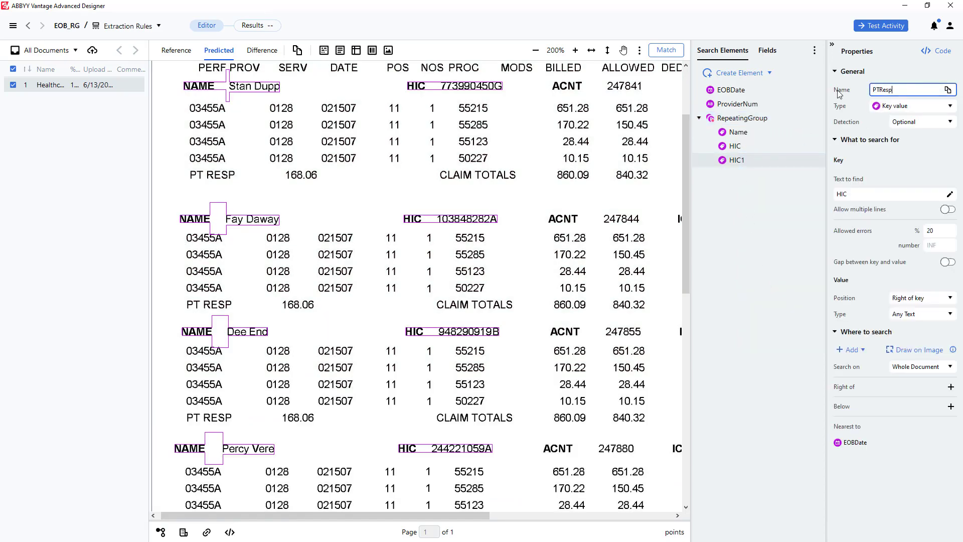
{"action": "left_click", "coordinate": [847, 194]}
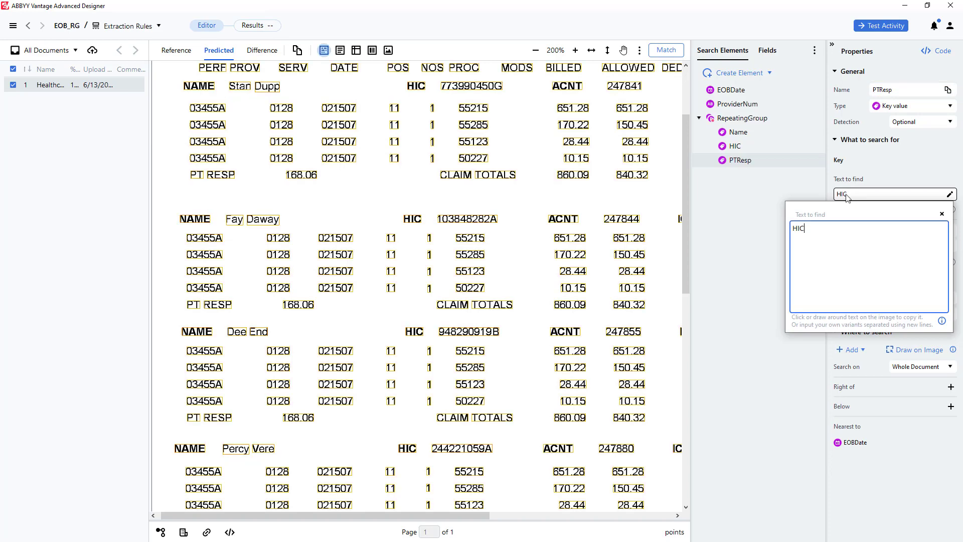
{"action": "key", "text": "ctrl+a"}
{"action": "key", "text": "ctrl+v"}
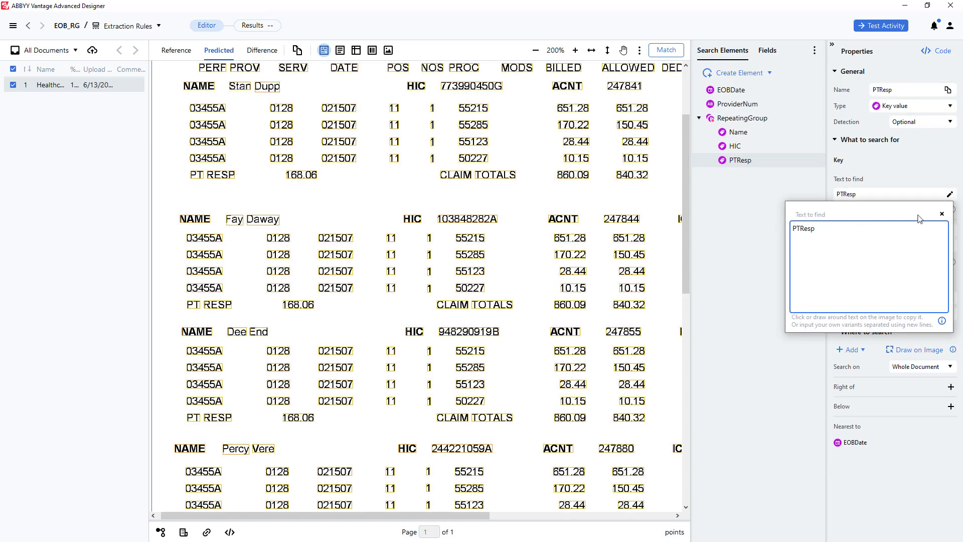
{"action": "left_click", "coordinate": [941, 213]}
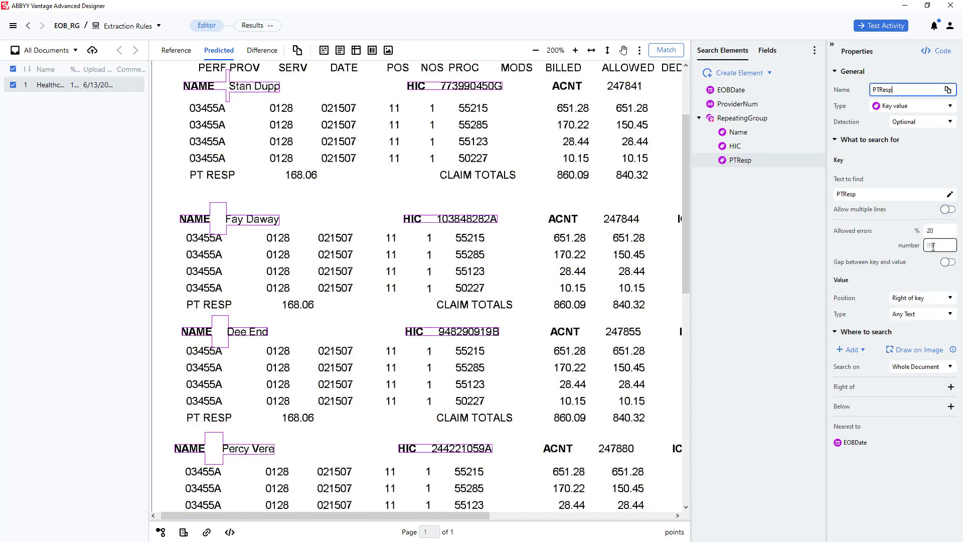
Run matching and step through every RepeatingGroup instance to confirm name, HIC and PT RESP
{"action": "left_click", "coordinate": [666, 51]}
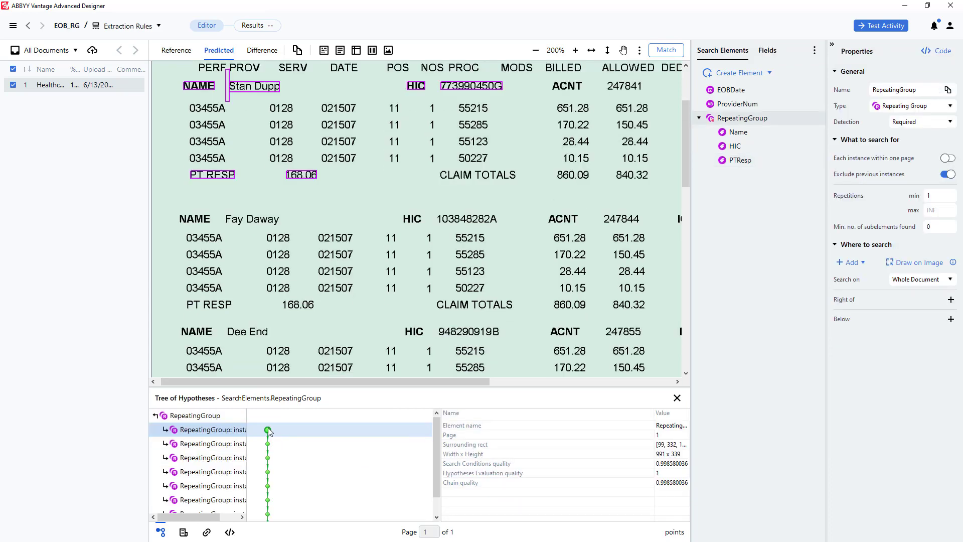
{"action": "key", "text": "Down"}
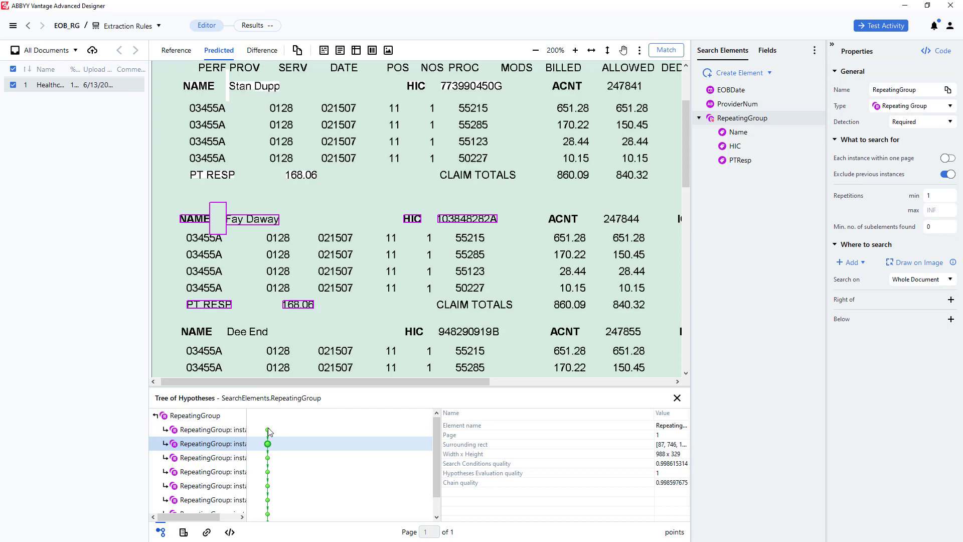
{"action": "key", "text": "Down"}
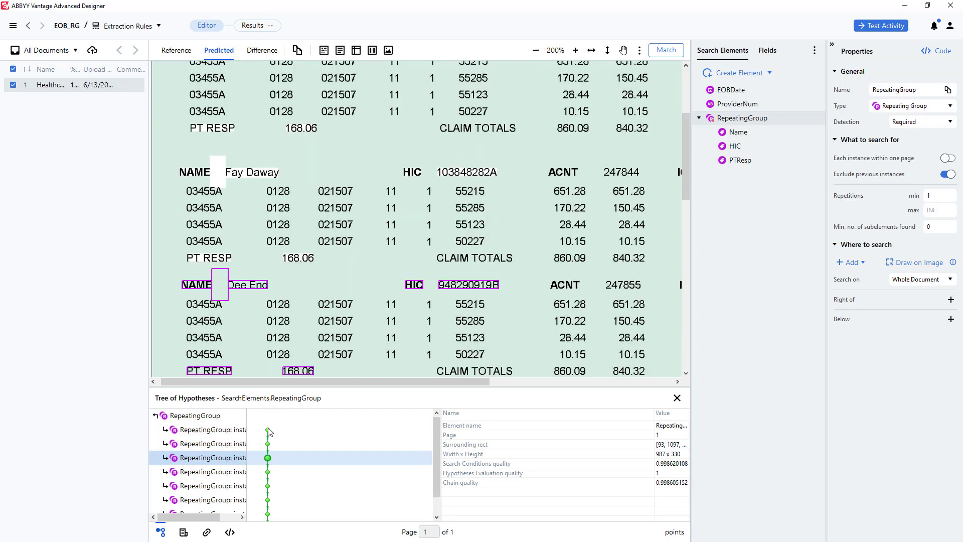
{"action": "key", "text": "Down"}
{"action": "key", "text": "Down"}
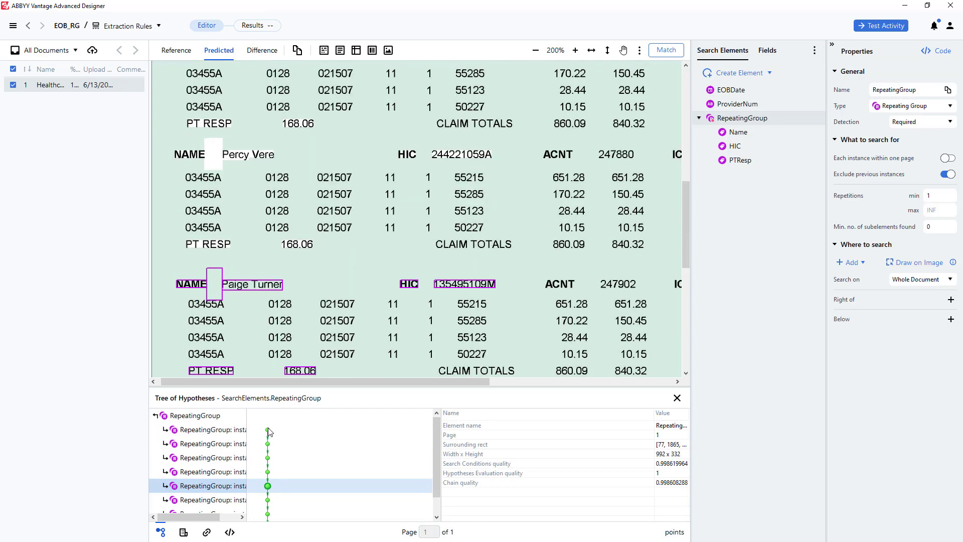
{"action": "key", "text": "Down"}
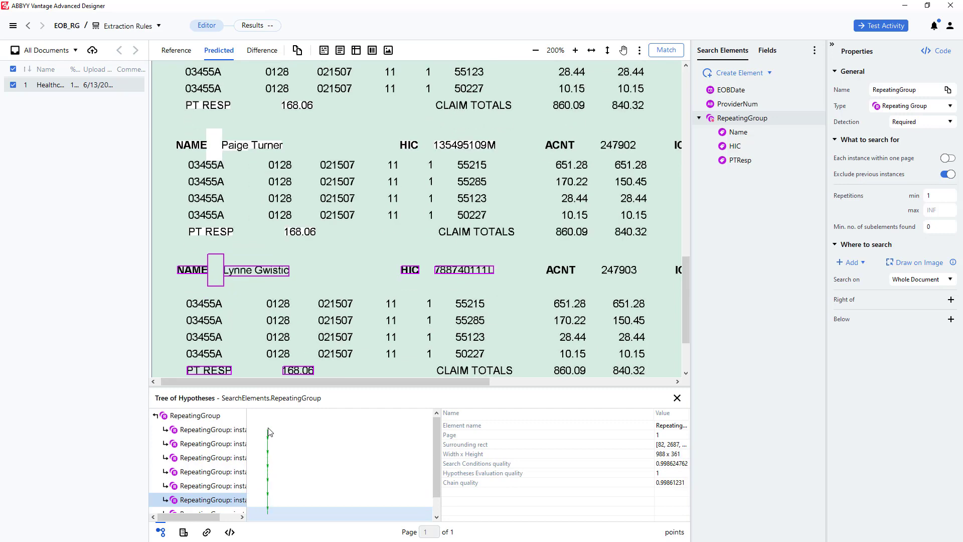
{"action": "key", "text": "Down"}
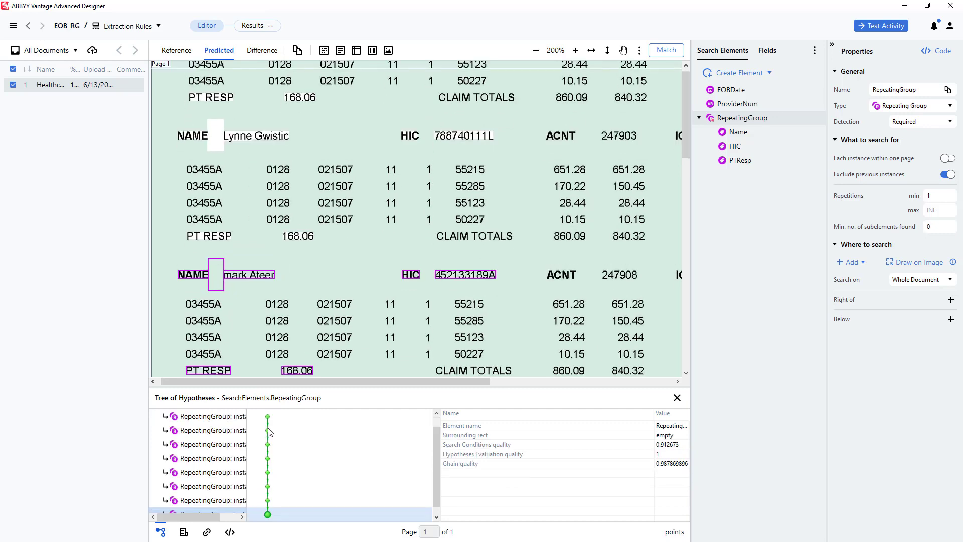
{"action": "key", "text": "Down"}
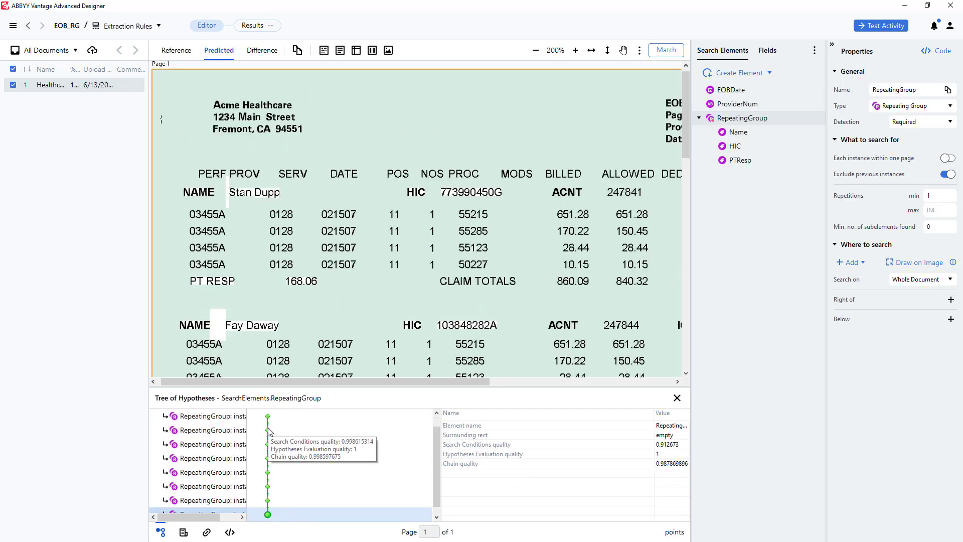
Enable the EOBDate, ProviderNum, Name, HIC and PTResp fields in Manage Fields and save
{"action": "left_click", "coordinate": [767, 51]}
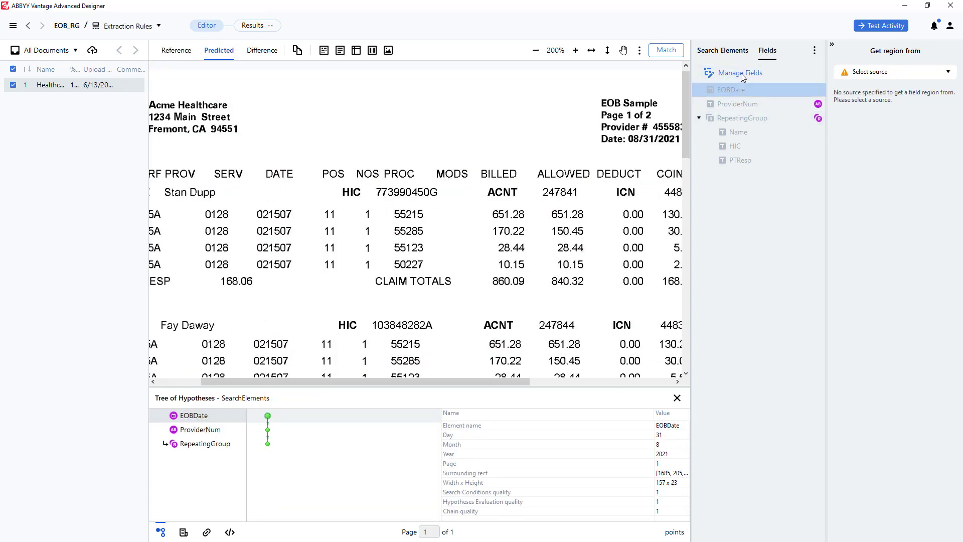
{"action": "left_click", "coordinate": [741, 73]}
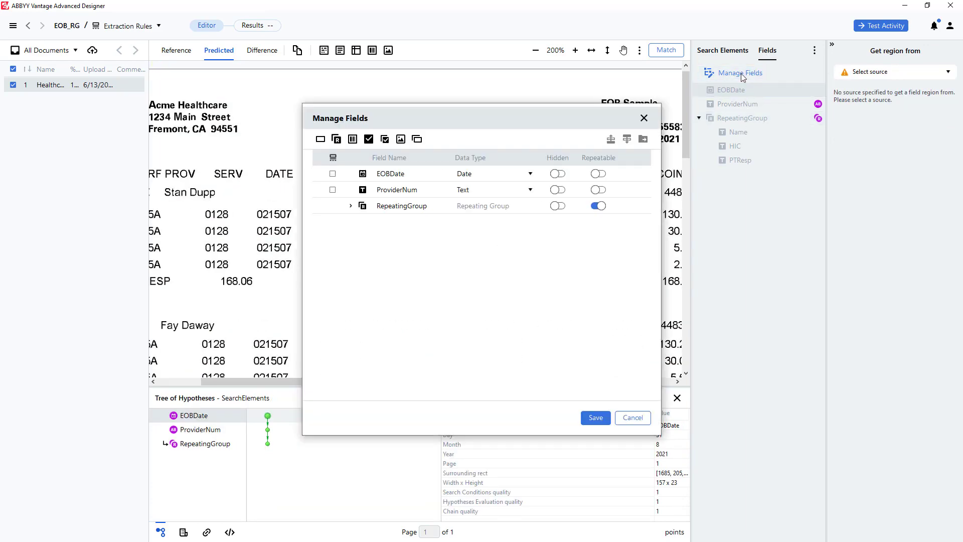
{"action": "left_click", "coordinate": [332, 173]}
{"action": "left_click", "coordinate": [333, 190]}
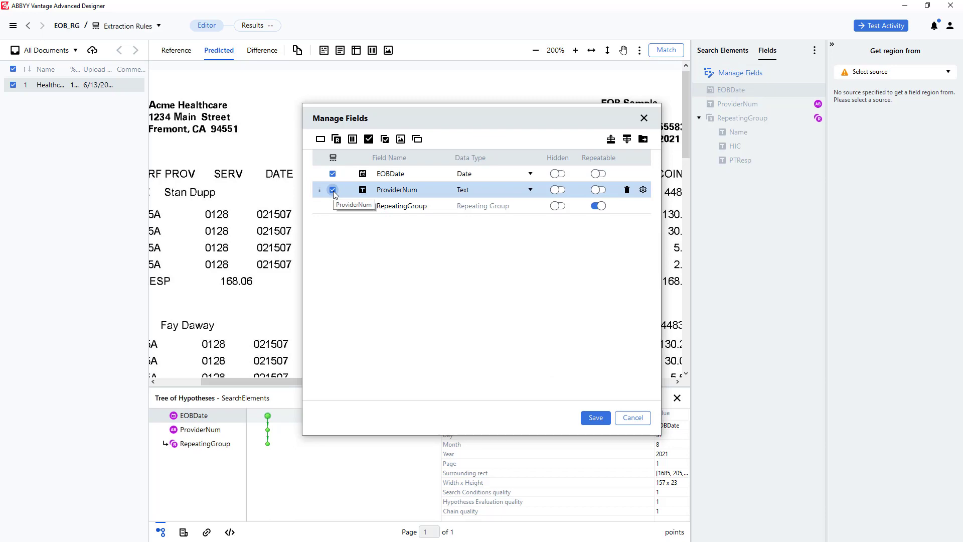
{"action": "left_click", "coordinate": [350, 205]}
{"action": "left_click", "coordinate": [332, 221]}
{"action": "left_click", "coordinate": [332, 238]}
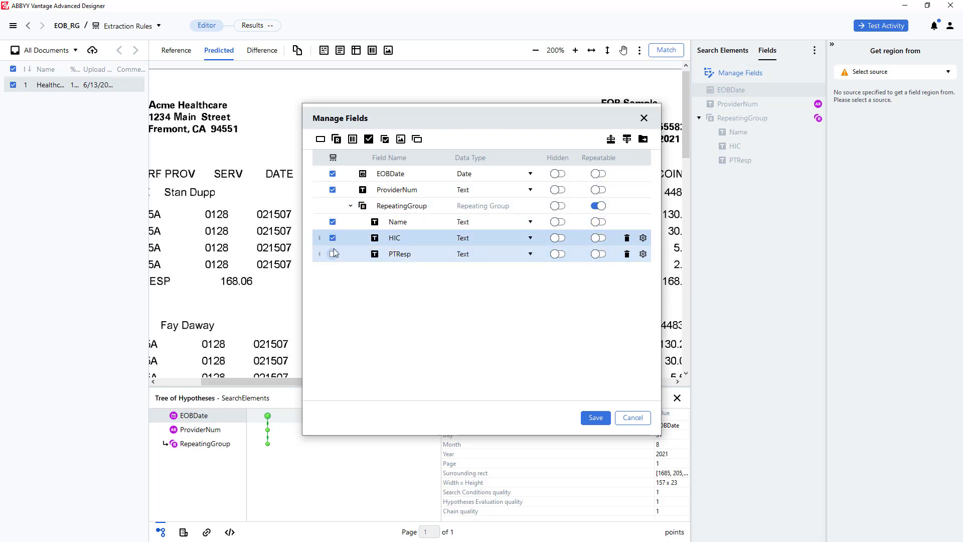
{"action": "left_click", "coordinate": [332, 254]}
{"action": "left_click", "coordinate": [594, 419]}
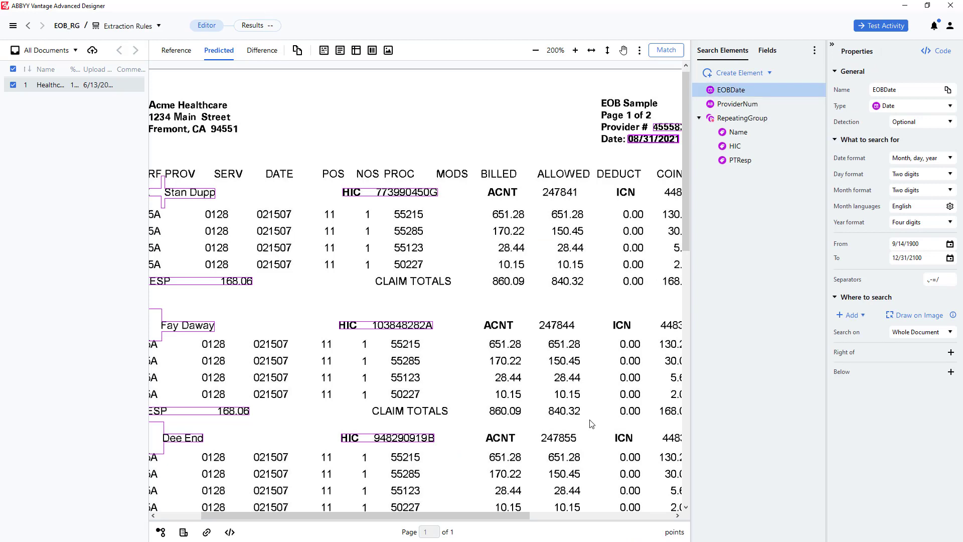
Map the EOBDate and ProviderNum fields to their search elements
{"action": "left_click", "coordinate": [770, 55]}
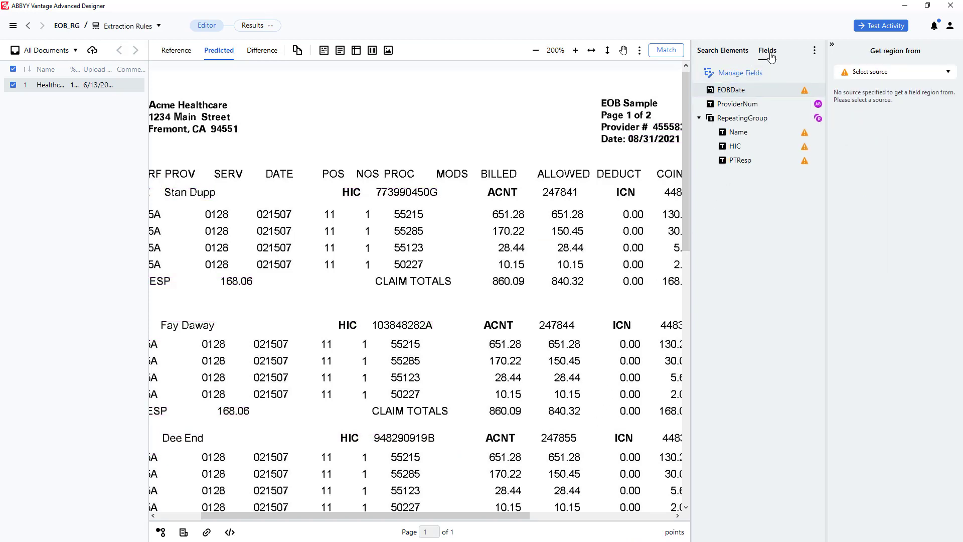
{"action": "left_click", "coordinate": [911, 71]}
{"action": "left_click", "coordinate": [848, 85]}
{"action": "left_click", "coordinate": [751, 103]}
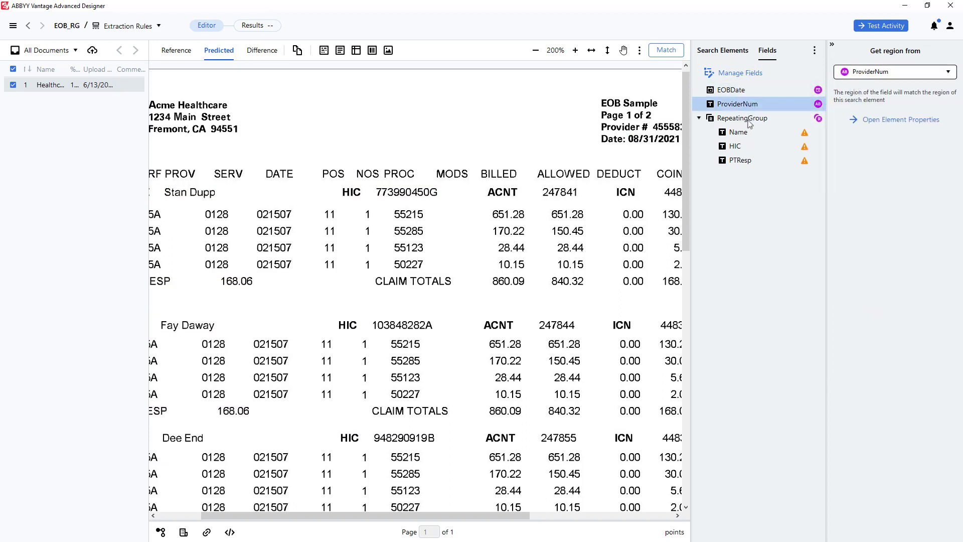
Map Name, HIC and PTResp to their search elements and return to the EOB_RG flow
{"action": "left_click", "coordinate": [746, 133]}
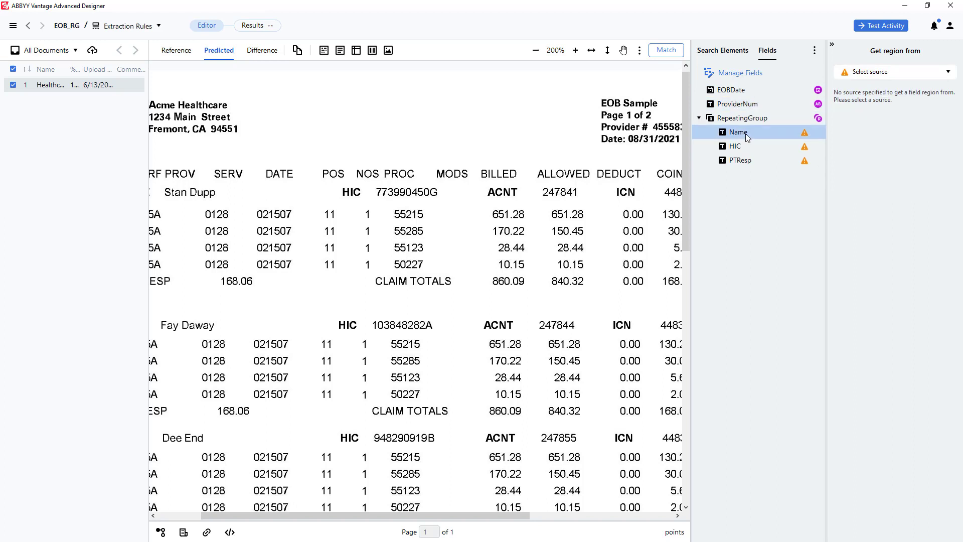
{"action": "left_click", "coordinate": [919, 73]}
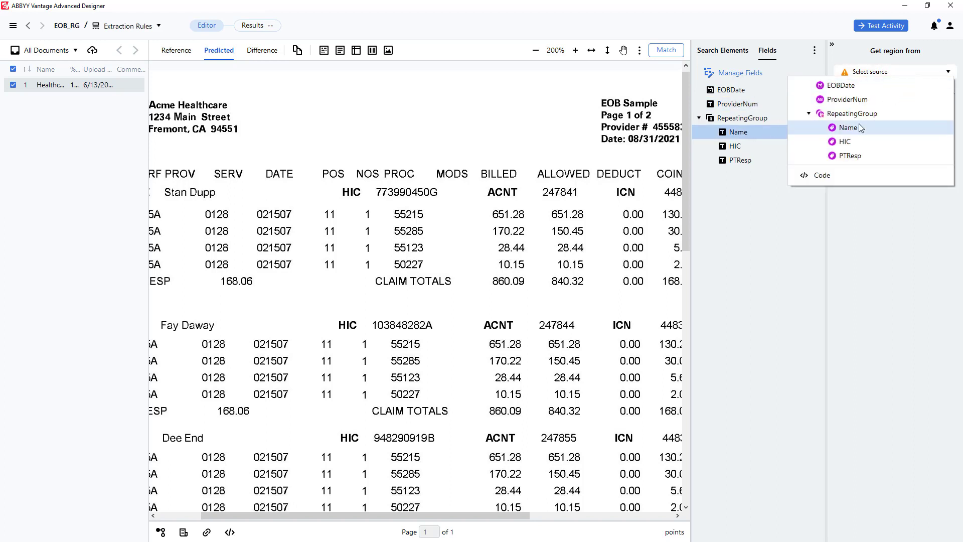
{"action": "left_click", "coordinate": [858, 123]}
{"action": "left_click", "coordinate": [757, 147]}
{"action": "left_click", "coordinate": [911, 73]}
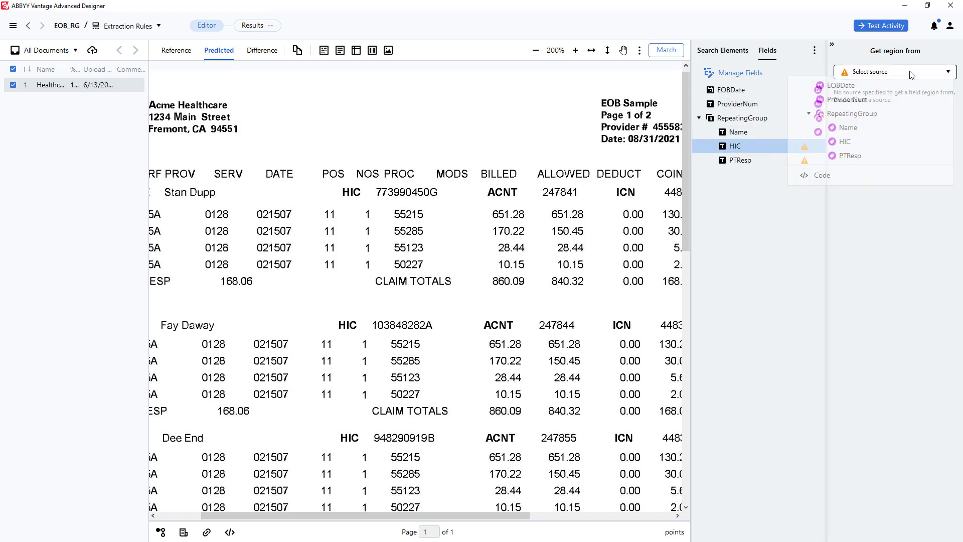
{"action": "left_click", "coordinate": [850, 143]}
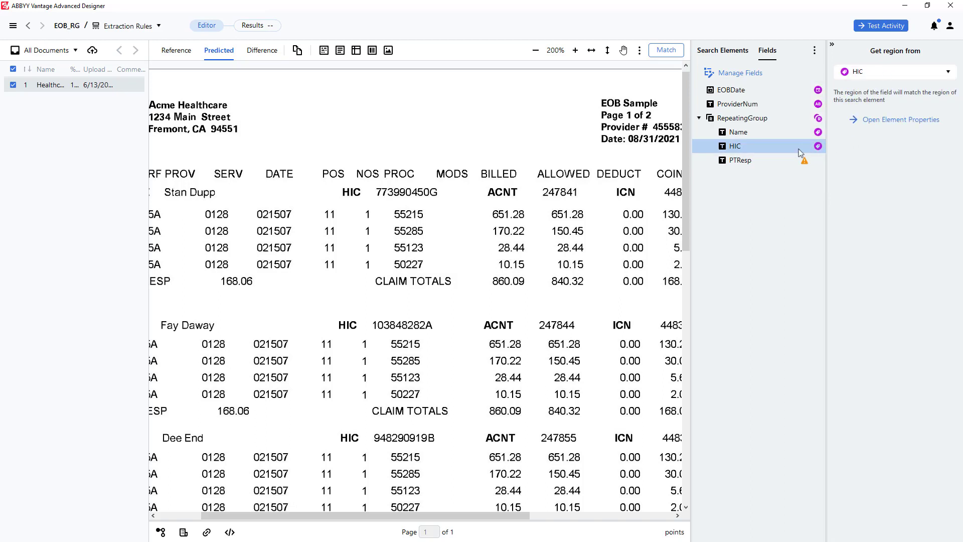
{"action": "left_click", "coordinate": [741, 160]}
{"action": "left_click", "coordinate": [885, 74]}
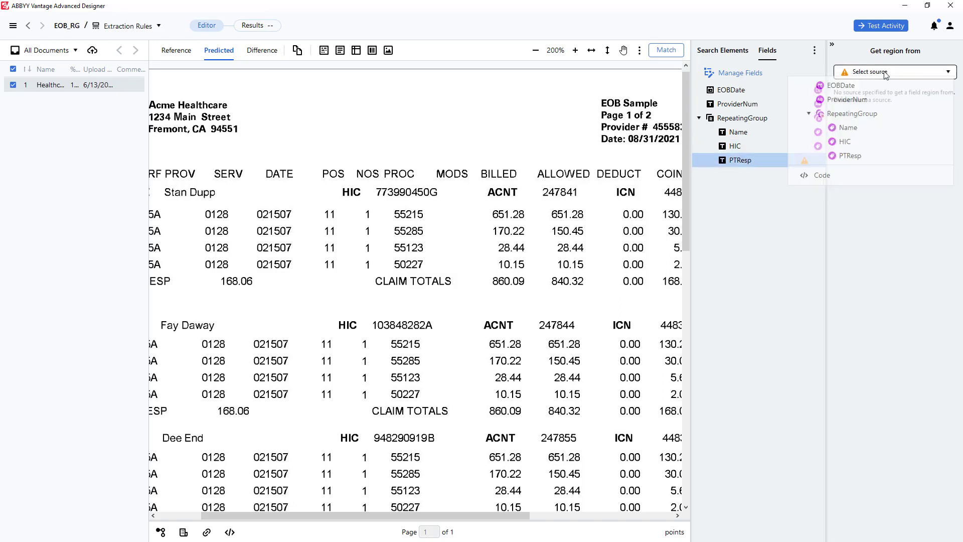
{"action": "left_click", "coordinate": [846, 155]}
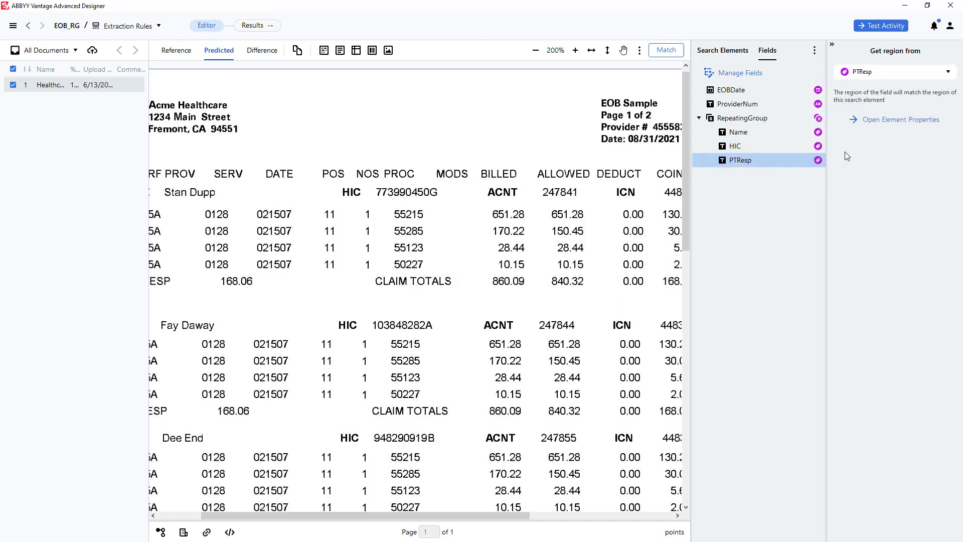
{"action": "left_click", "coordinate": [65, 26]}
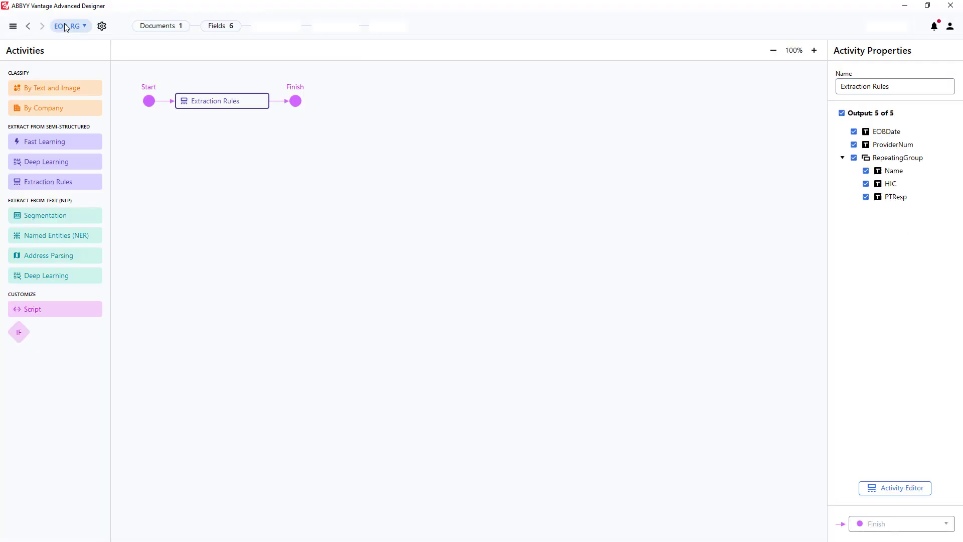